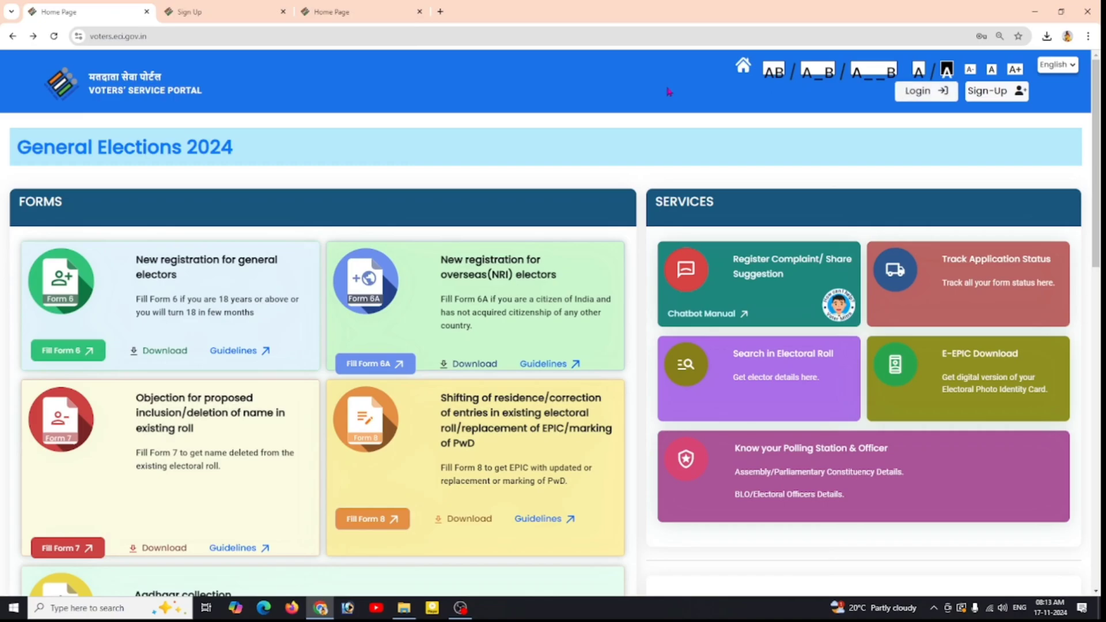
# Step: Request a sign-up OTP from the prefilled sign-up form and decline Chrome's password saving
pyautogui.click(986, 95)
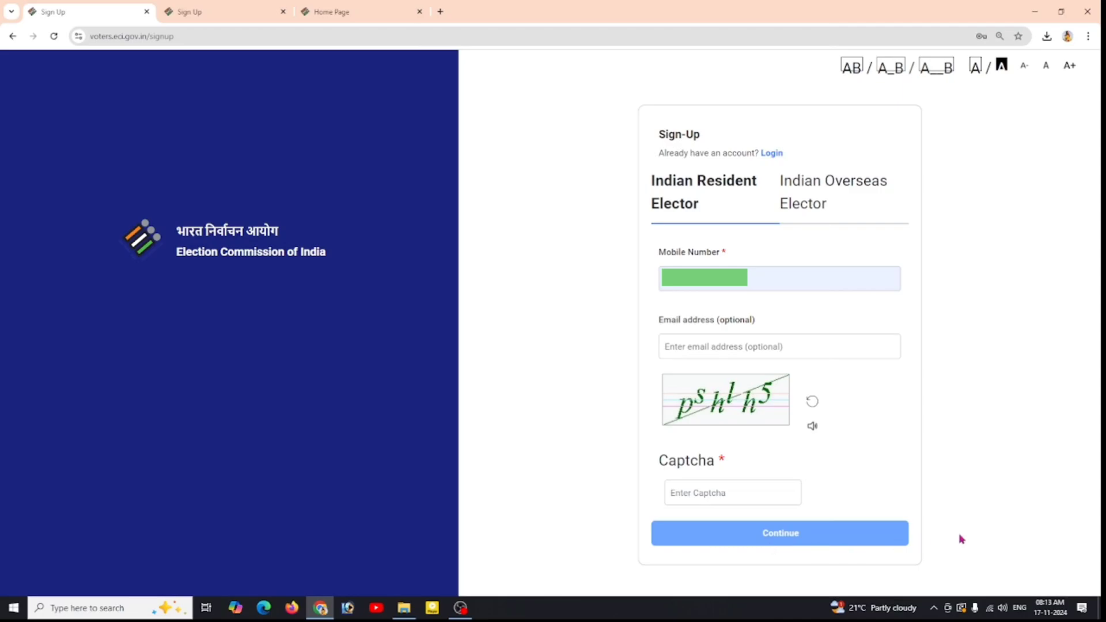
pyautogui.click(191, 9)
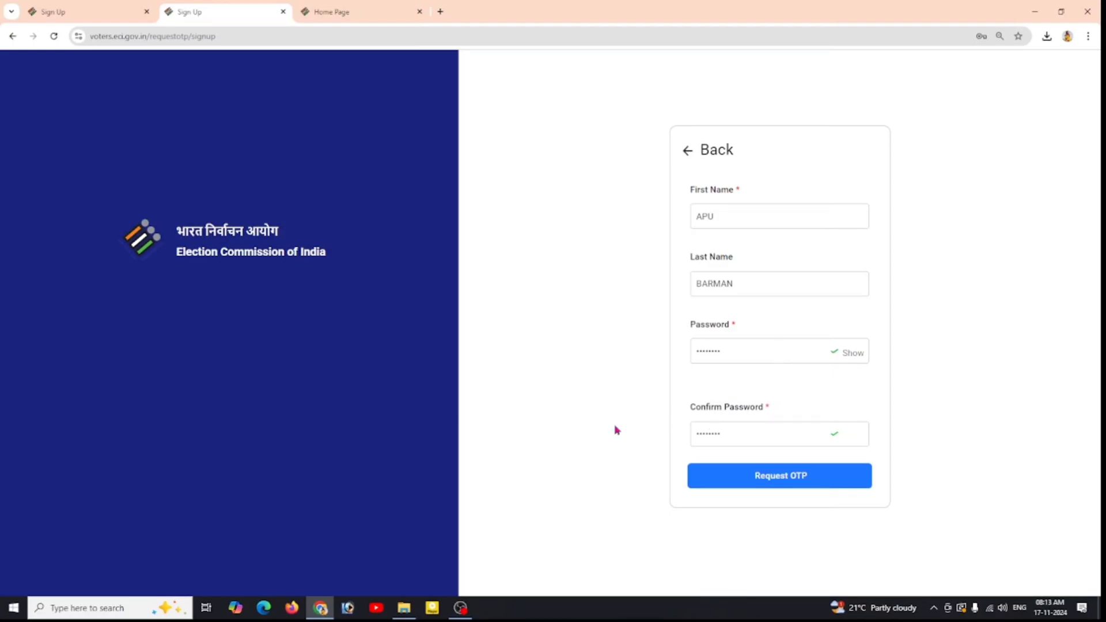
pyautogui.click(790, 478)
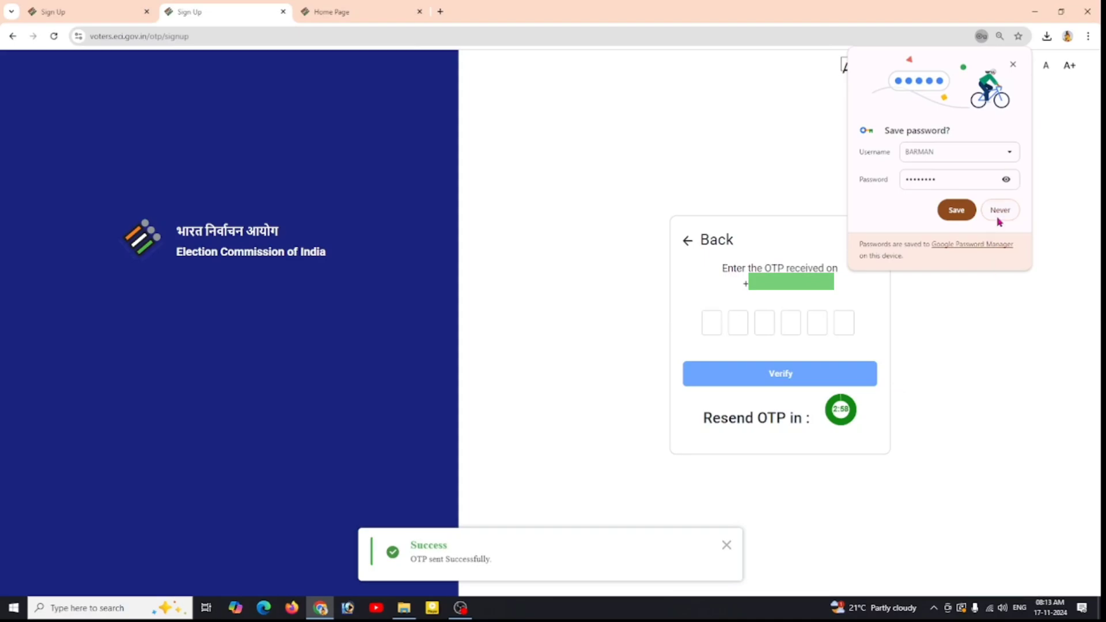
pyautogui.click(1000, 210)
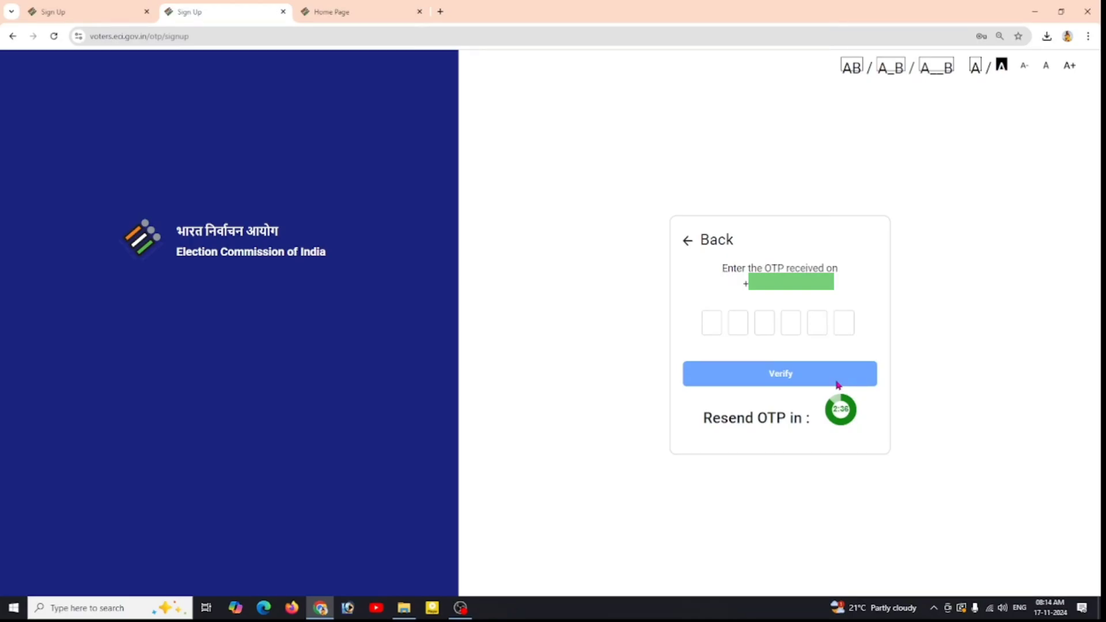
# Step: Log in from the home page using the saved credentials, the captcha and the OTP
pyautogui.click(368, 11)
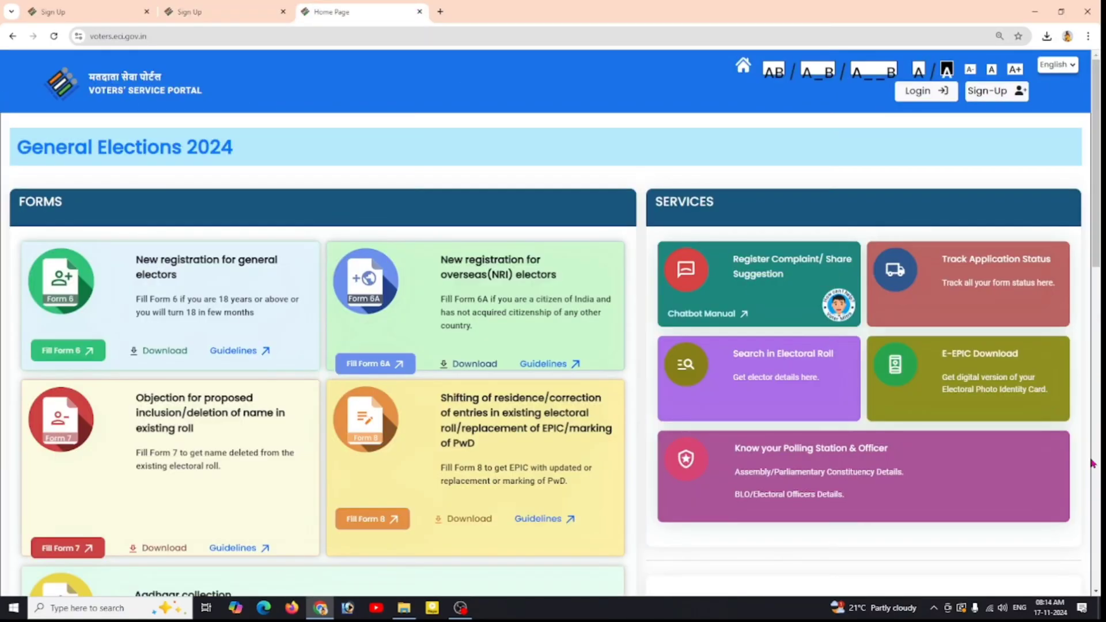
pyautogui.click(907, 99)
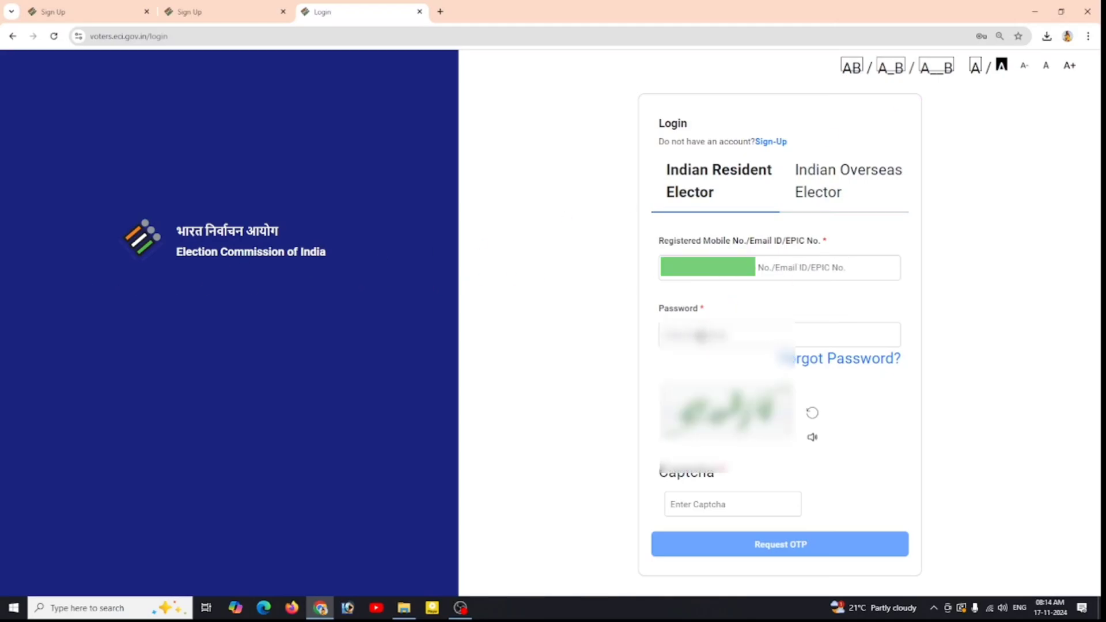
pyautogui.click(692, 333)
pyautogui.click(761, 381)
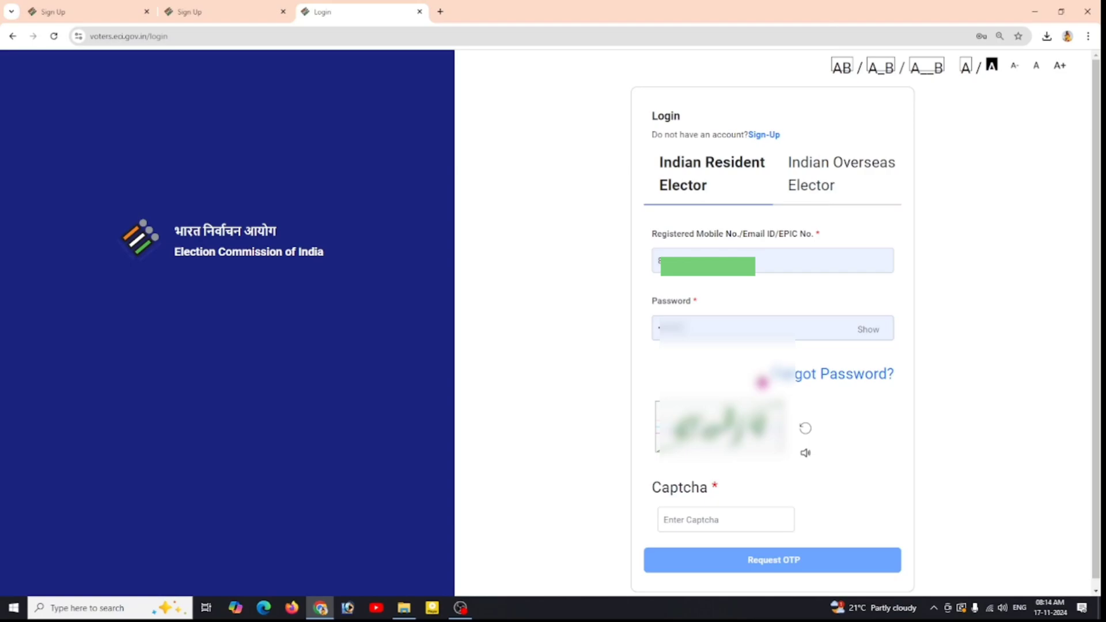
pyautogui.click(685, 517)
pyautogui.write('4')
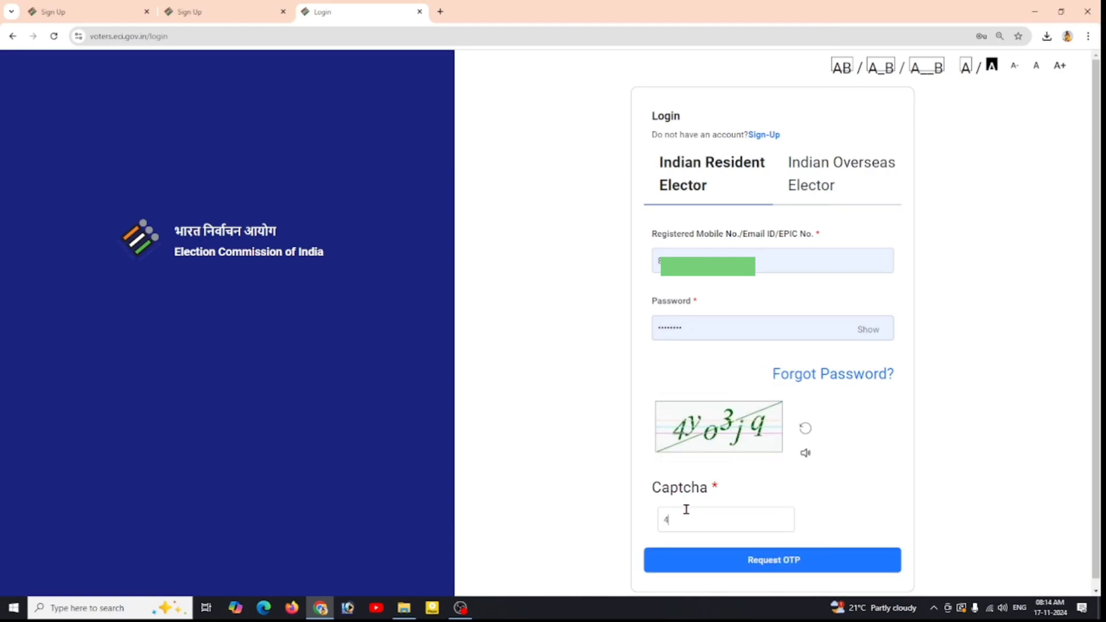
pyautogui.write('yo3jq')
pyautogui.click(765, 568)
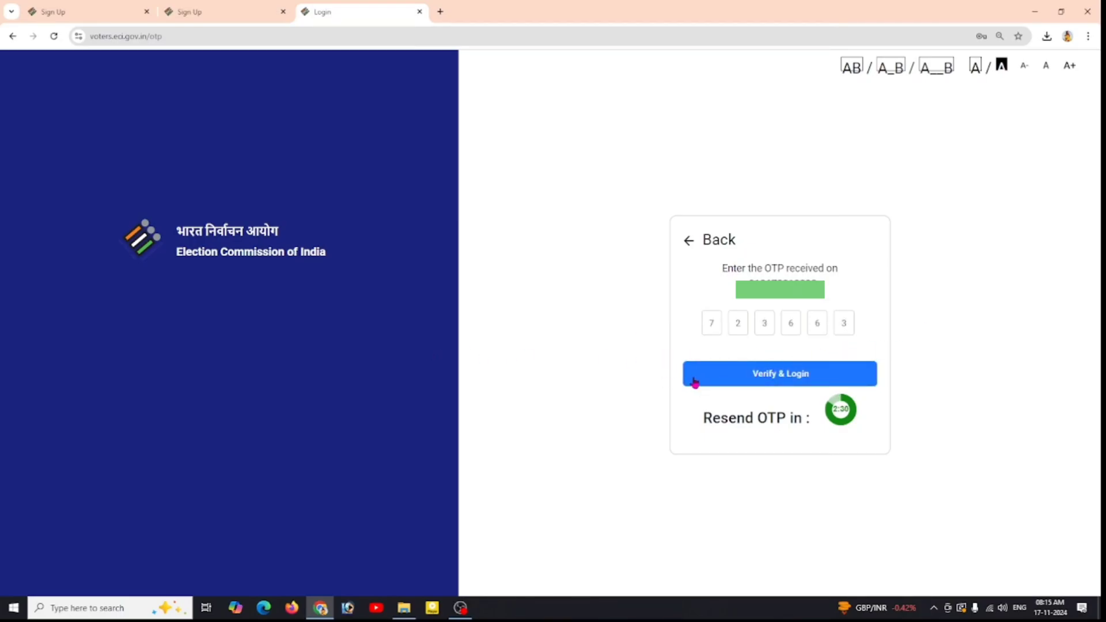
pyautogui.click(801, 371)
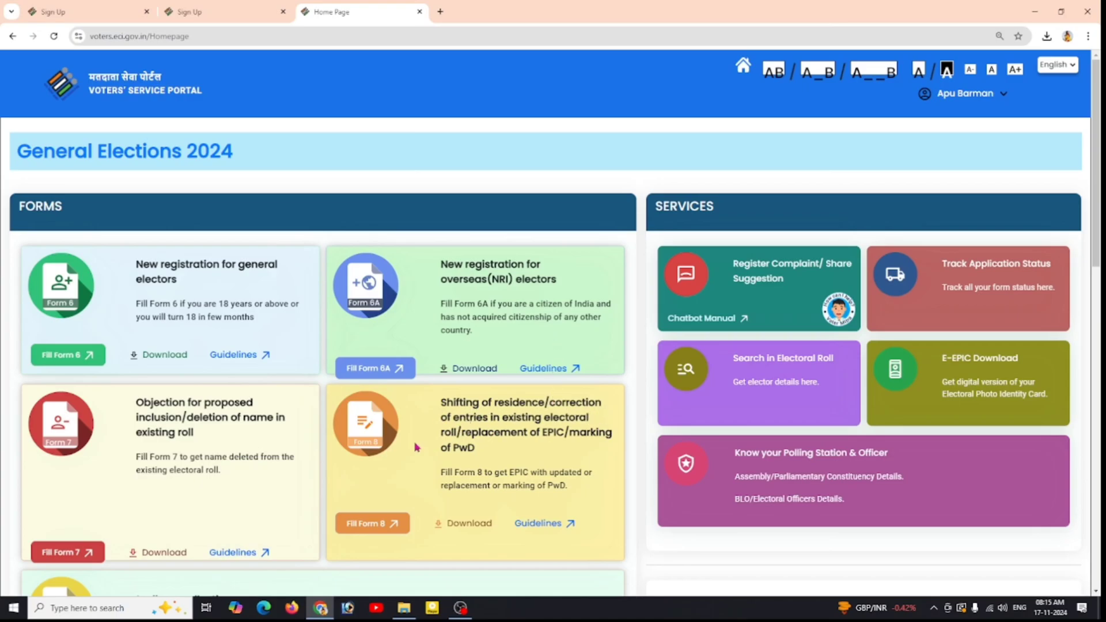
# Step: Start Form 8 as a Self application and look up the elector by EPIC number
pyautogui.click(366, 525)
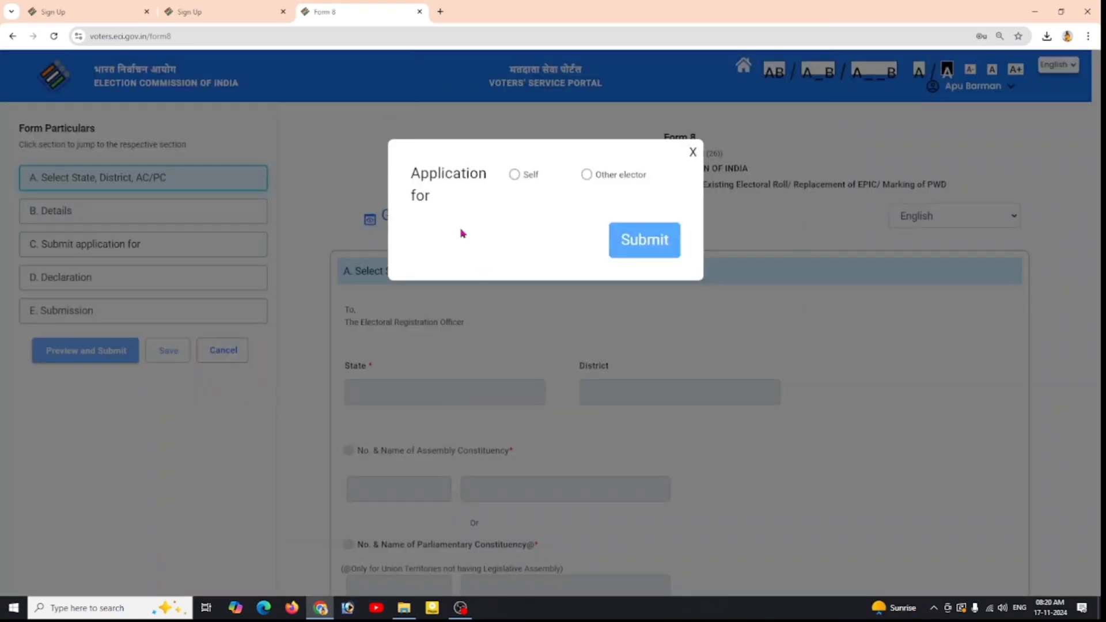
pyautogui.click(517, 175)
pyautogui.click(587, 175)
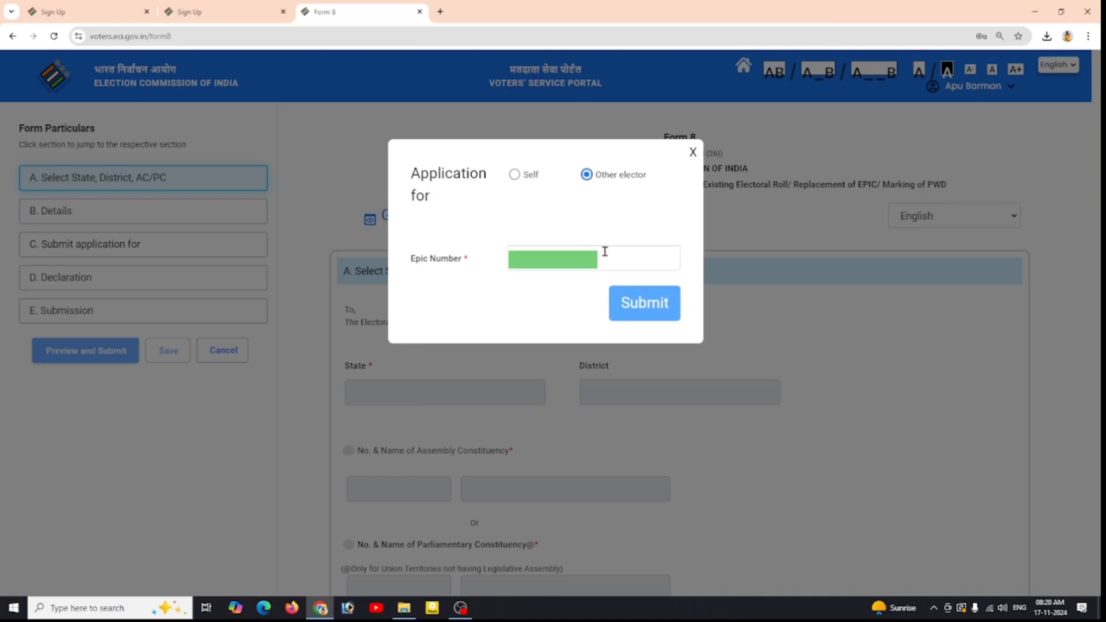
pyautogui.click(514, 175)
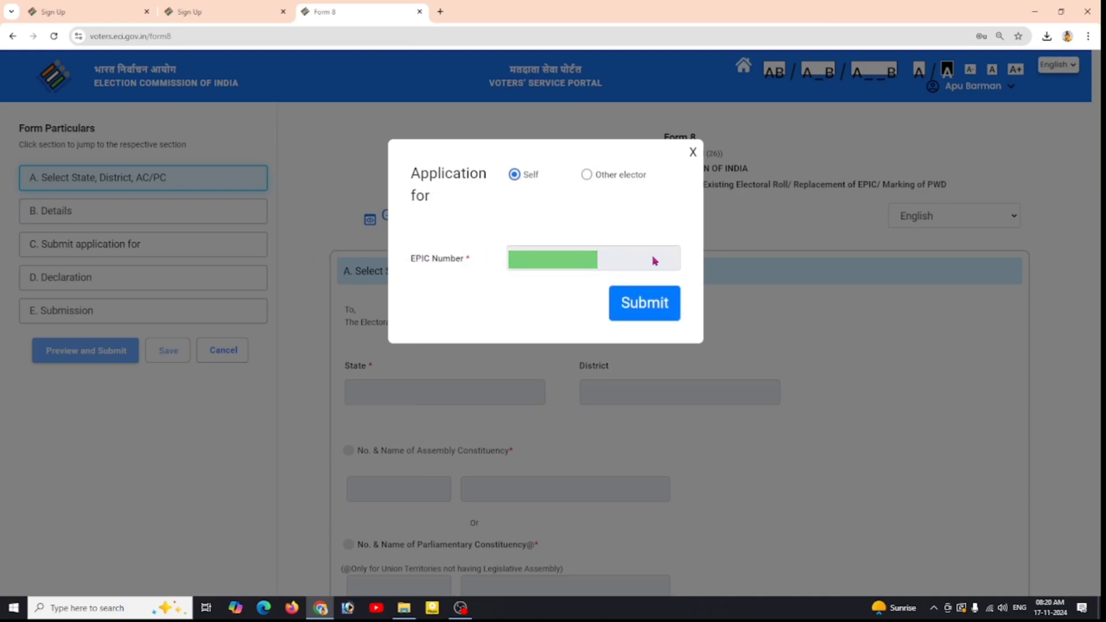
pyautogui.click(649, 311)
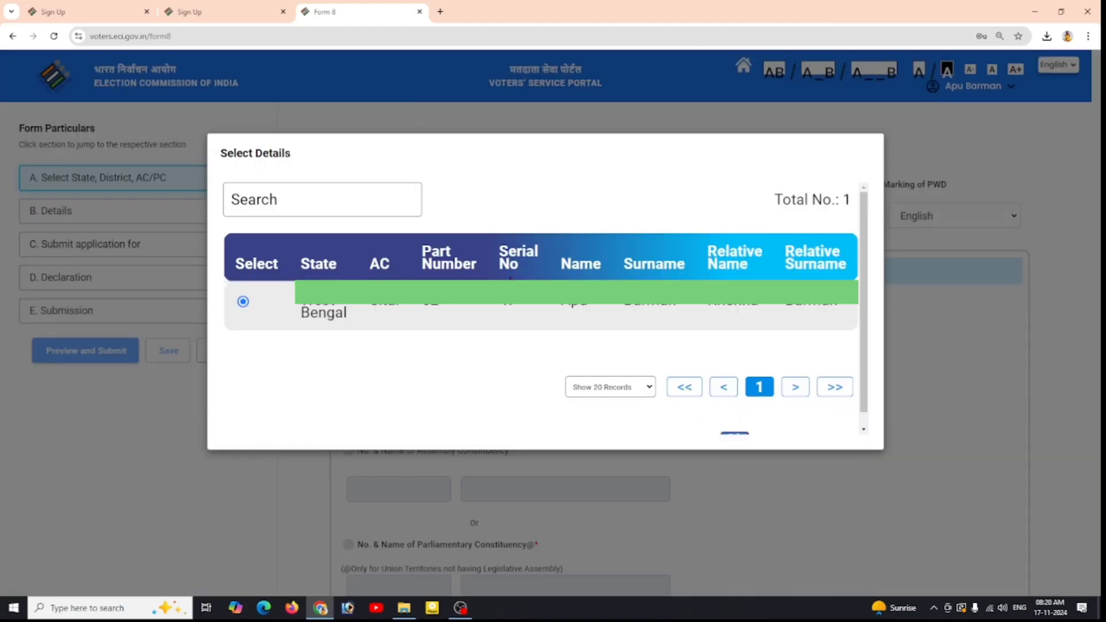
# Step: Confirm the matched roll record and choose Correction of Entries in Existing Electoral Roll
pyautogui.scroll(-1, 855, 321)
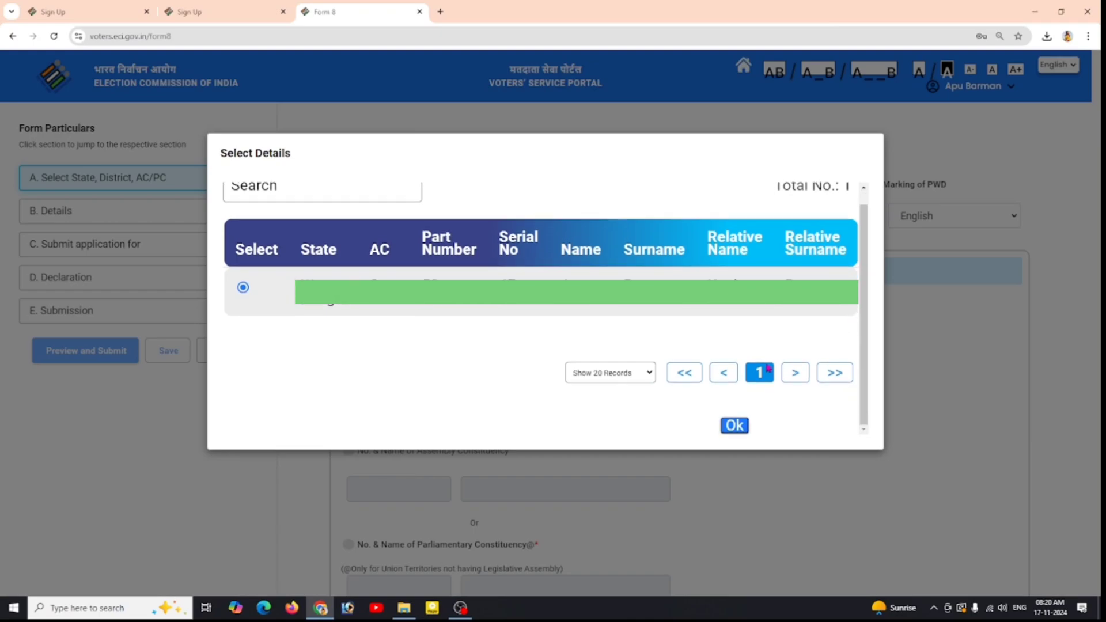
pyautogui.click(737, 426)
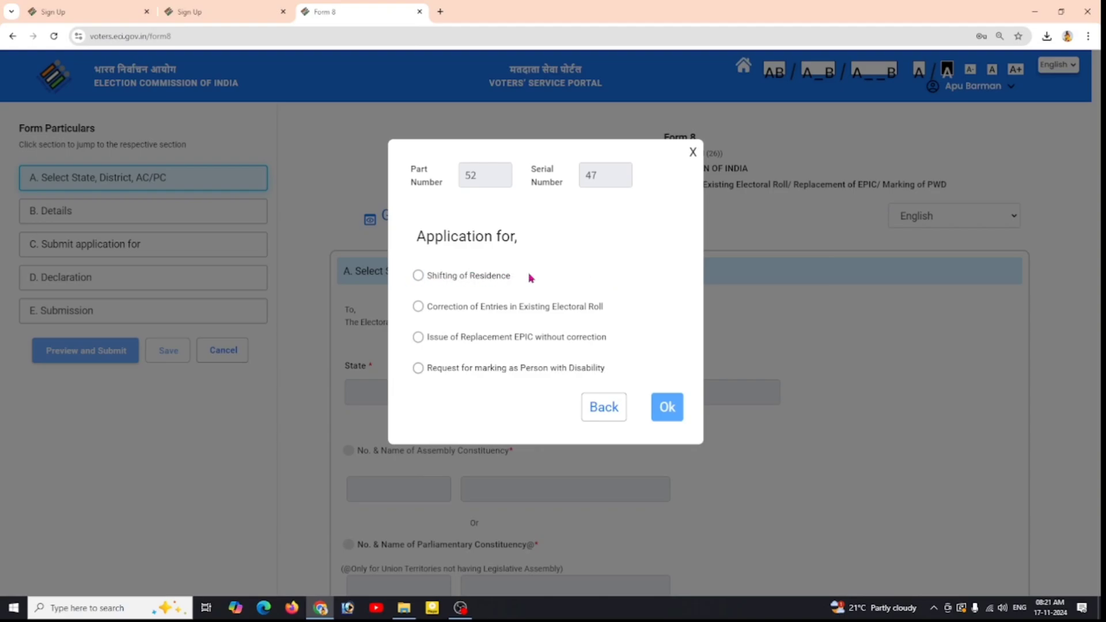
pyautogui.click(418, 307)
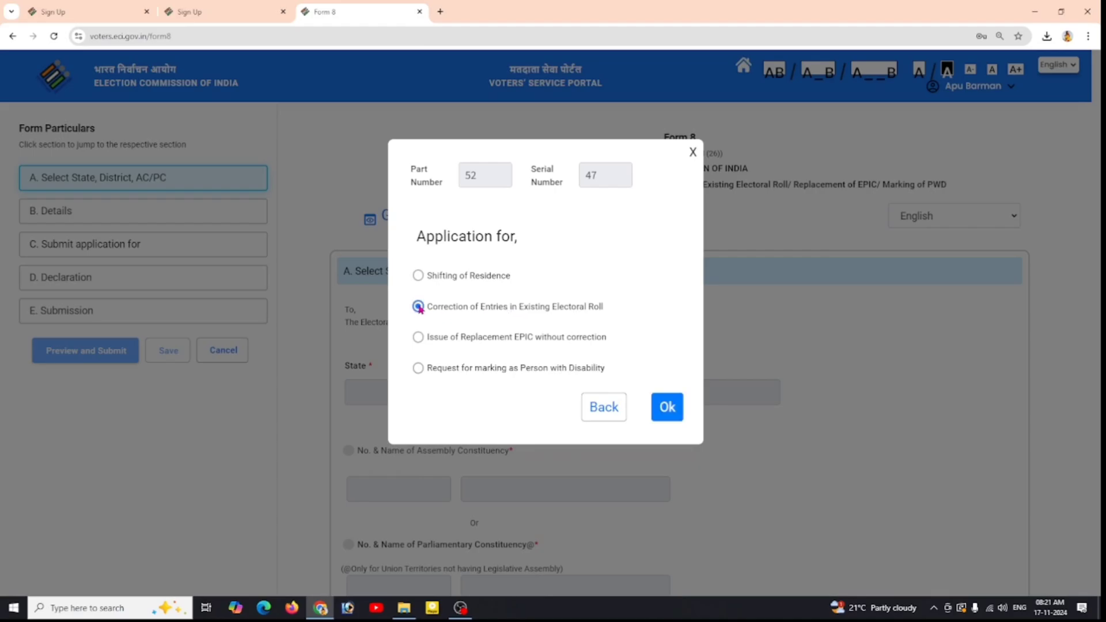
pyautogui.click(674, 409)
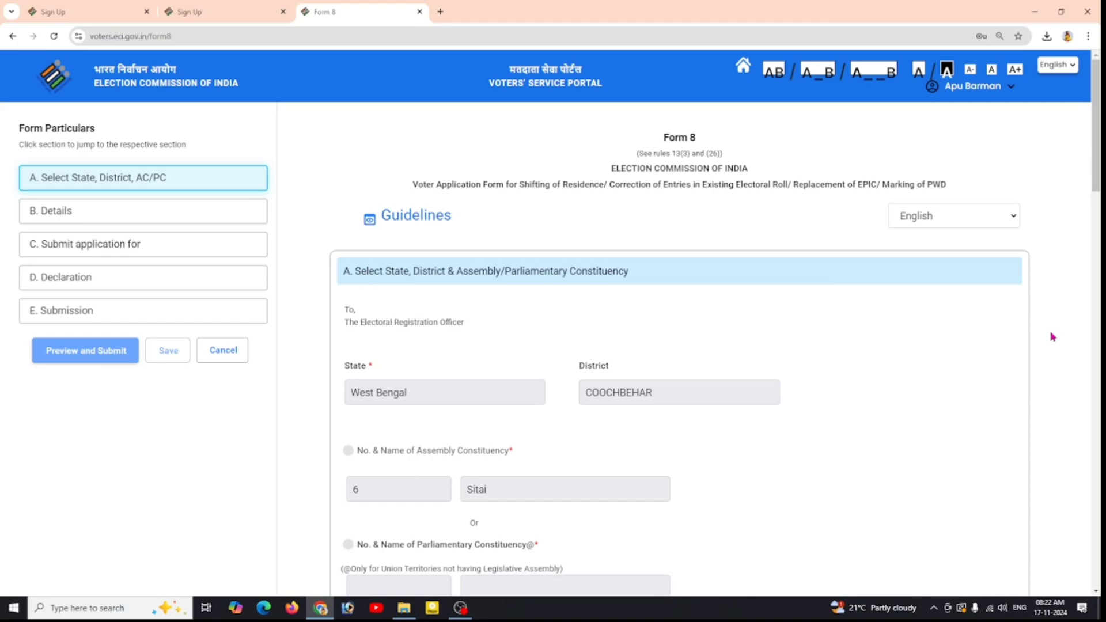
# Step: Complete section A and tick 'I am not able to furnish my Aadhaar Number'
pyautogui.scroll(-3, 1052, 336)
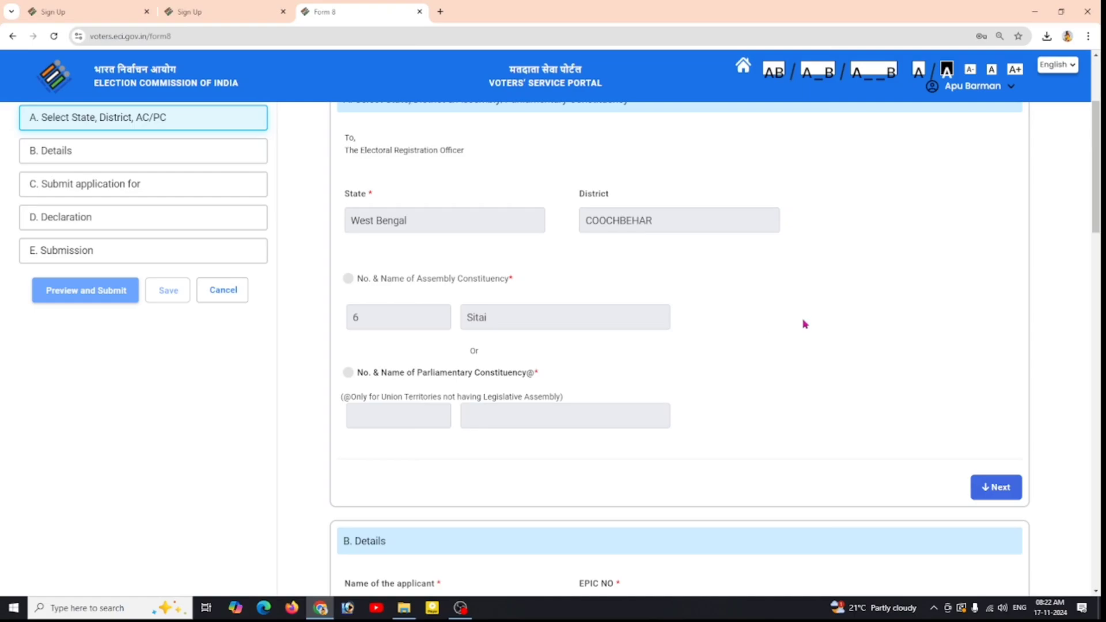
pyautogui.click(996, 489)
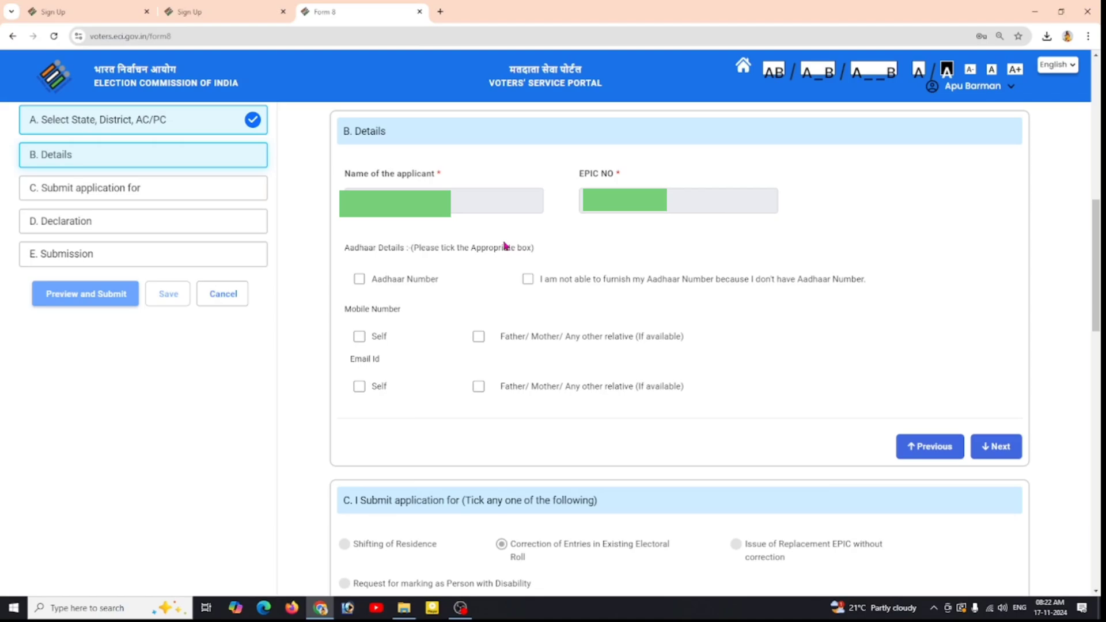
pyautogui.click(359, 280)
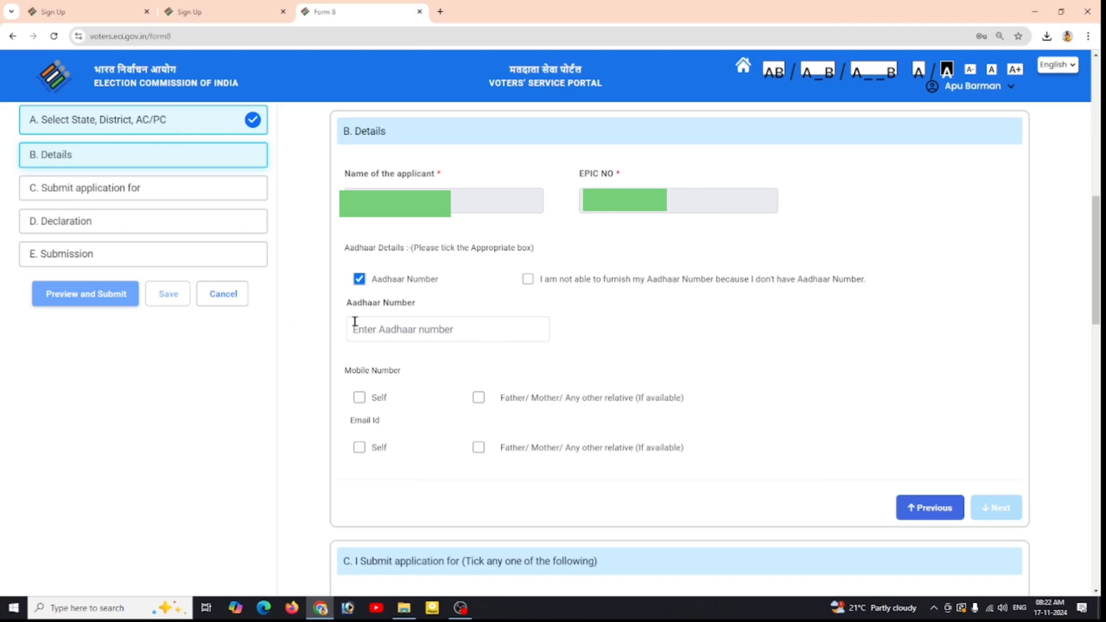
pyautogui.click(528, 279)
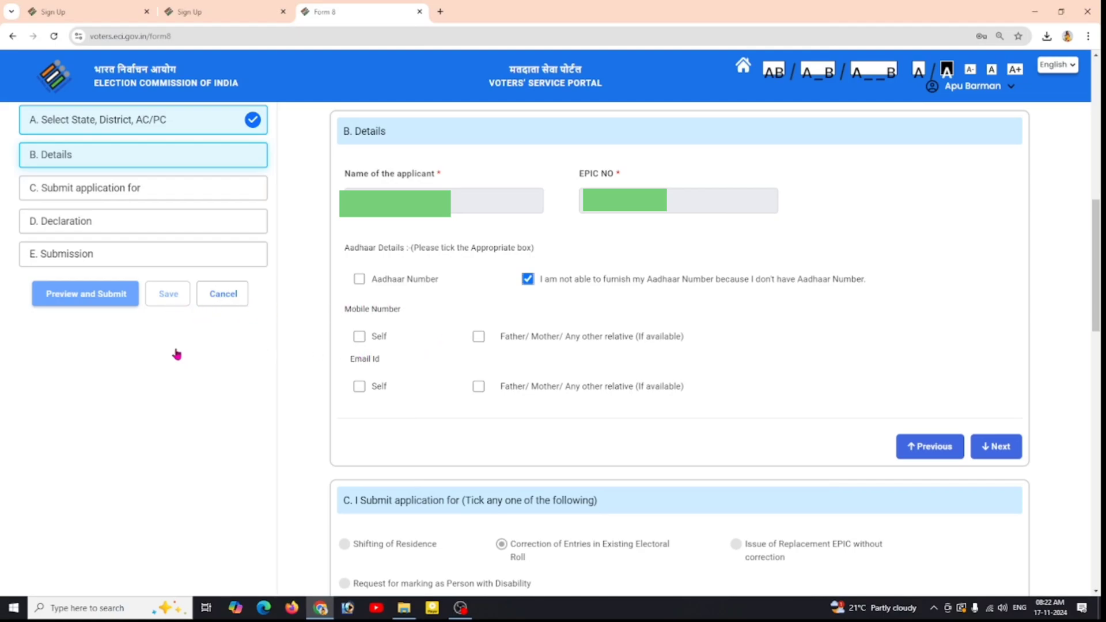
# Step: Leave the mobile number option unticked and complete section B
pyautogui.click(357, 339)
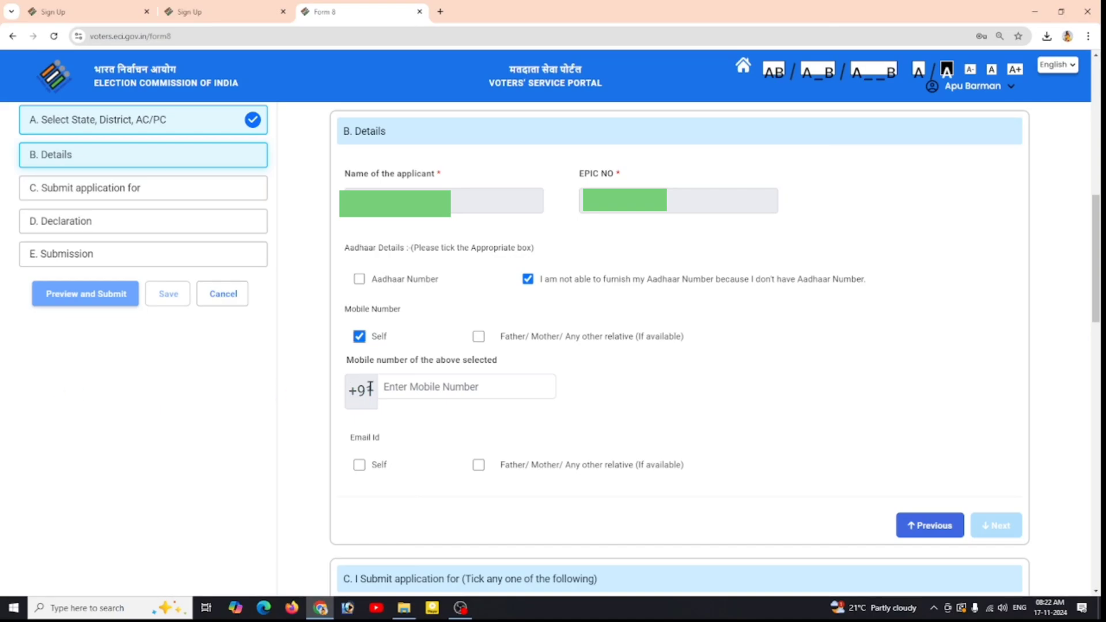
pyautogui.click(479, 341)
pyautogui.click(478, 337)
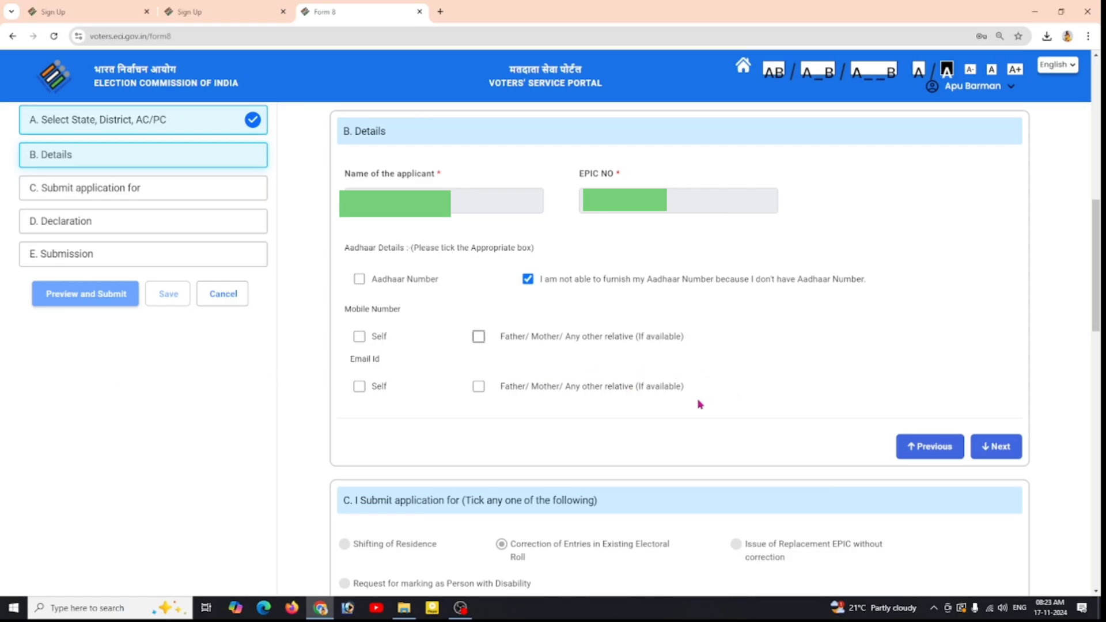
pyautogui.click(980, 447)
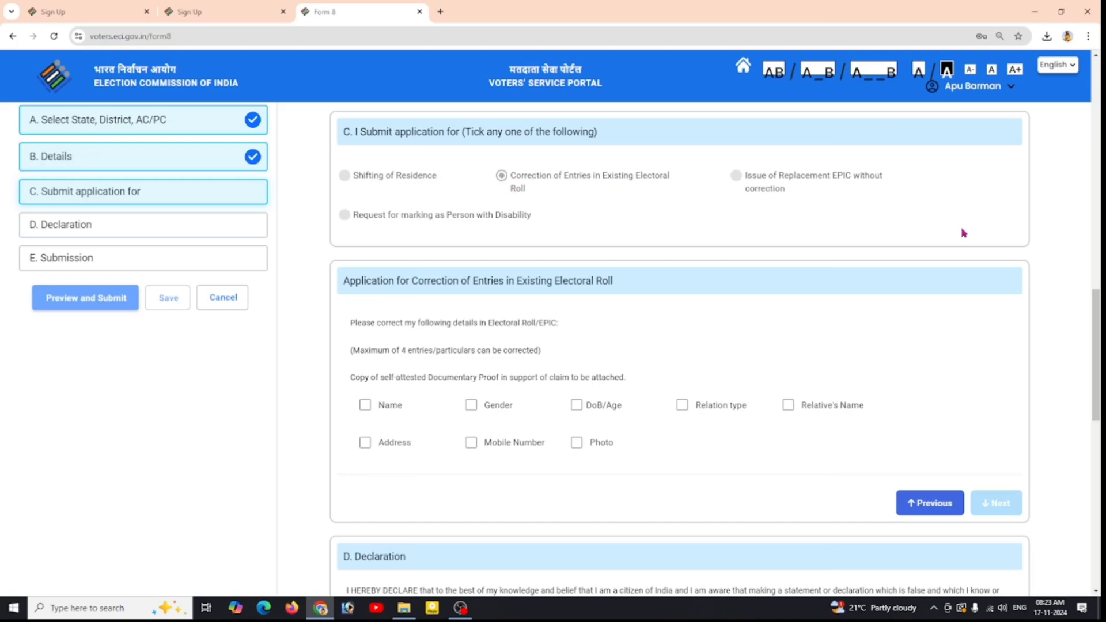
# Step: Tick Name, Gender, Address and Mobile Number as the entries to correct
pyautogui.scroll(-2, 963, 233)
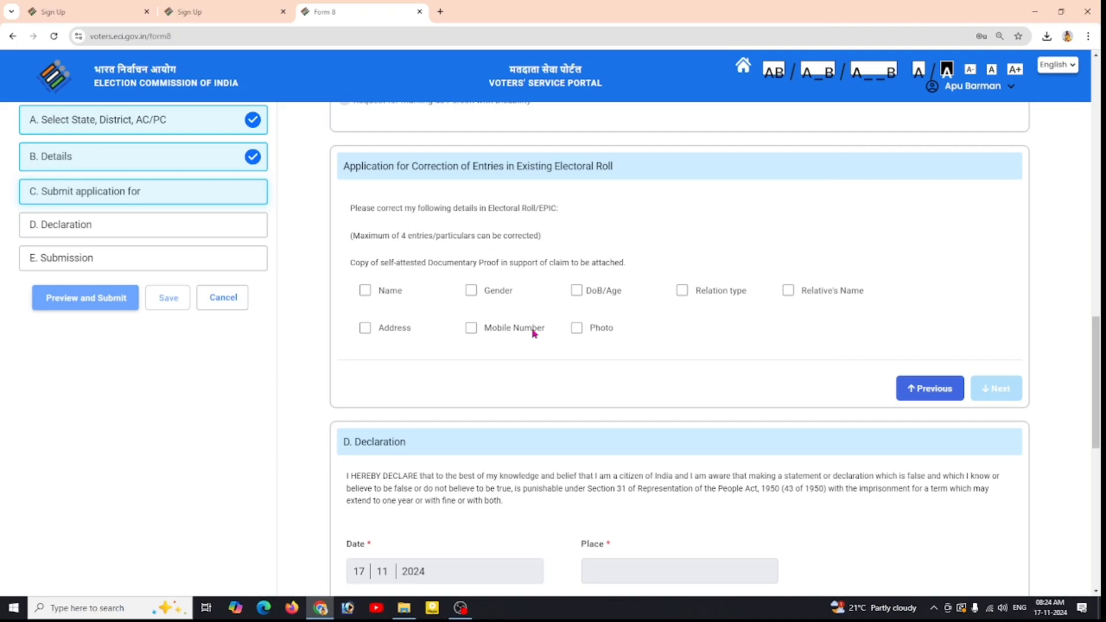
pyautogui.click(365, 291)
pyautogui.click(480, 292)
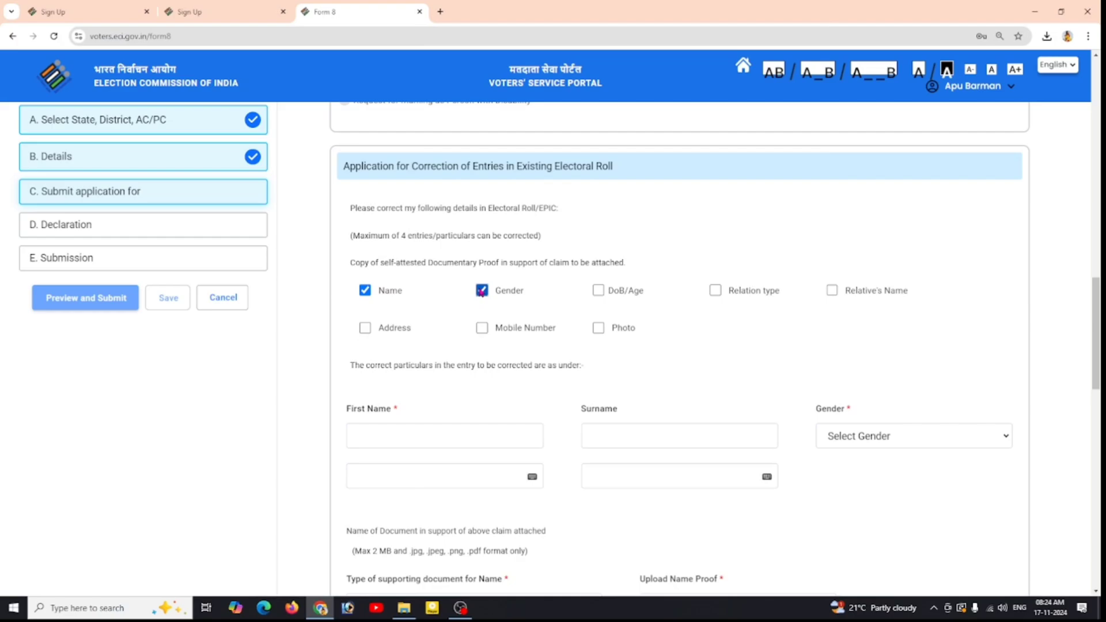
pyautogui.click(366, 329)
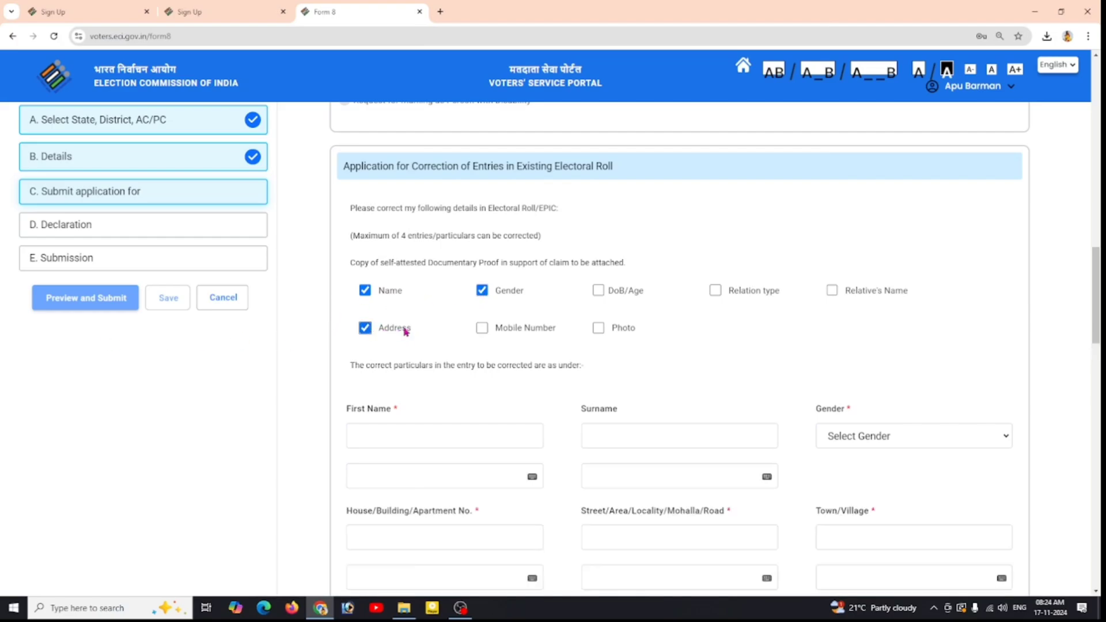
pyautogui.click(482, 329)
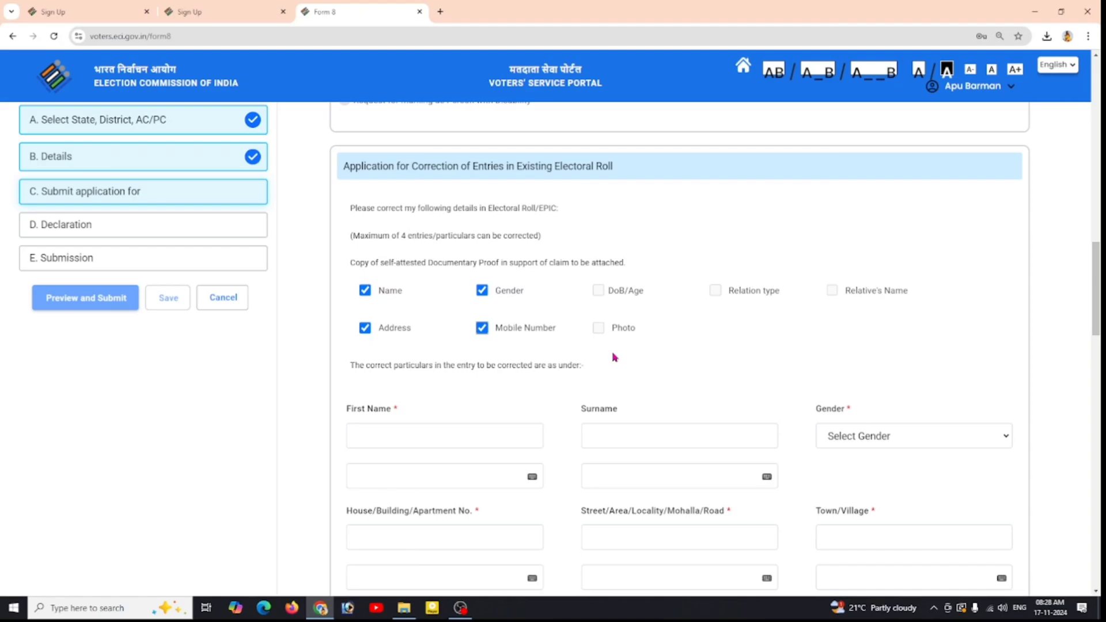
# Step: Enter the corrected first name and surname in capitals with Bengali auto-fill, and confirm EPIC printing
pyautogui.scroll(-5, 614, 357)
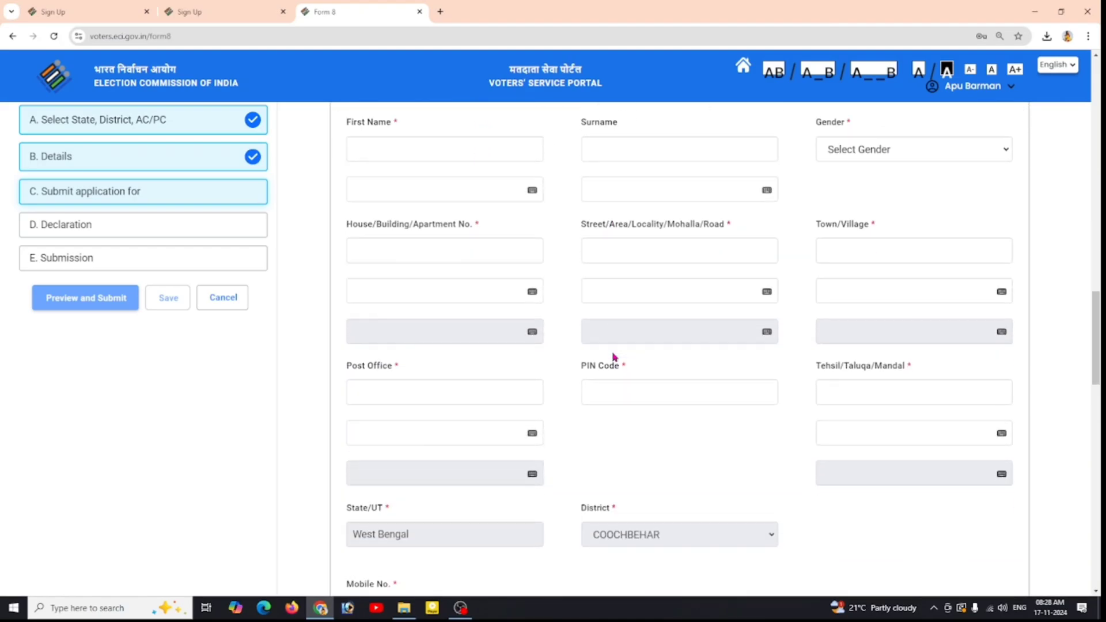
pyautogui.click(380, 150)
pyautogui.write('a')
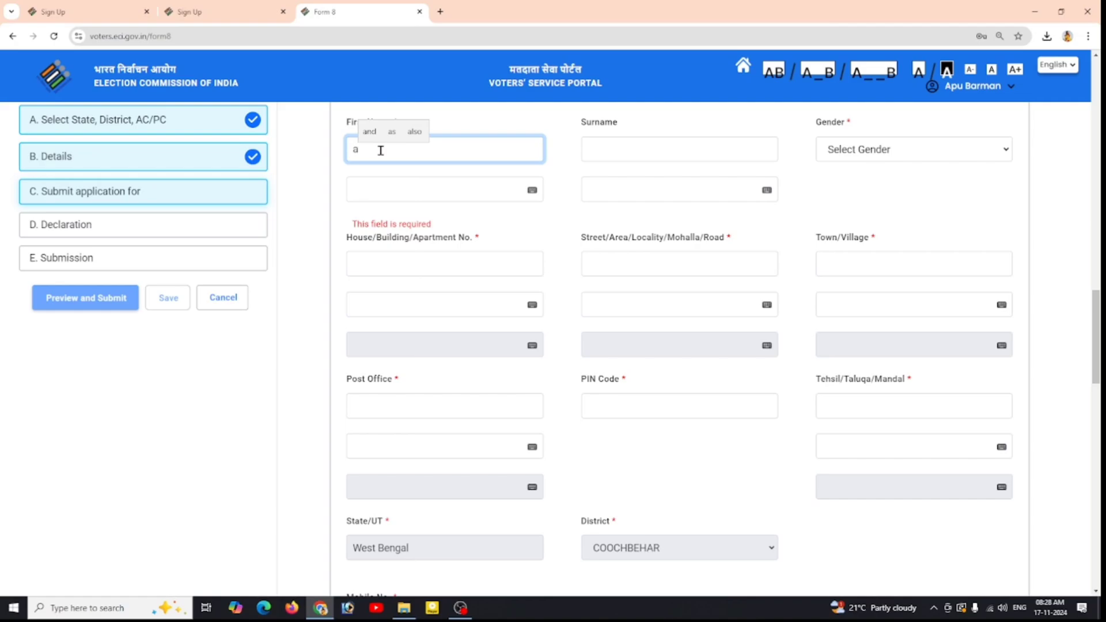
pyautogui.press('BackSpace')
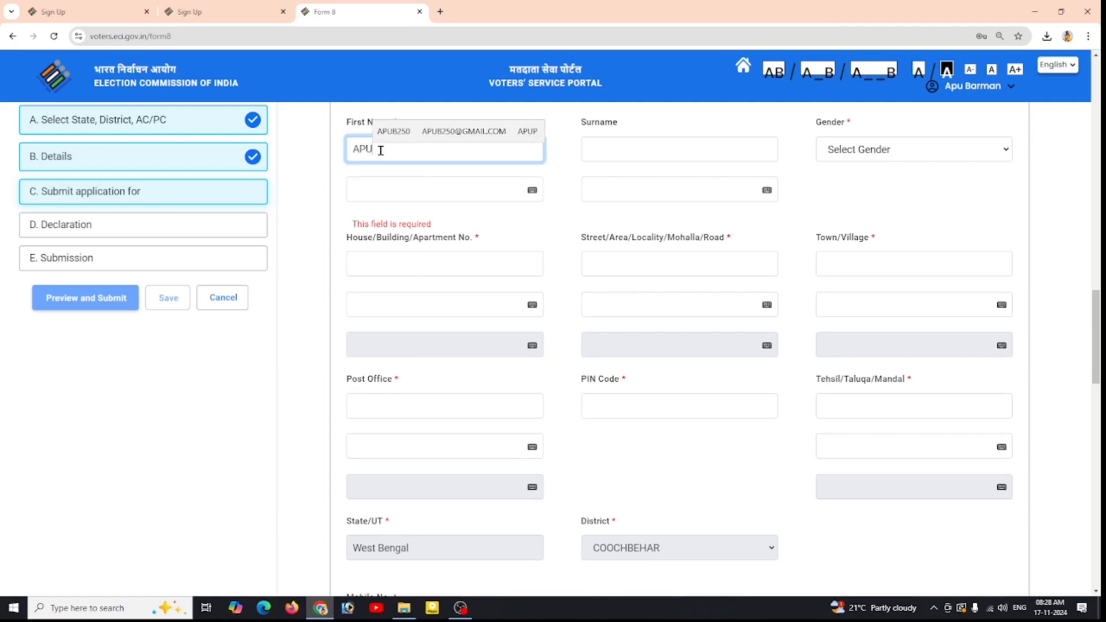
pyautogui.click(395, 183)
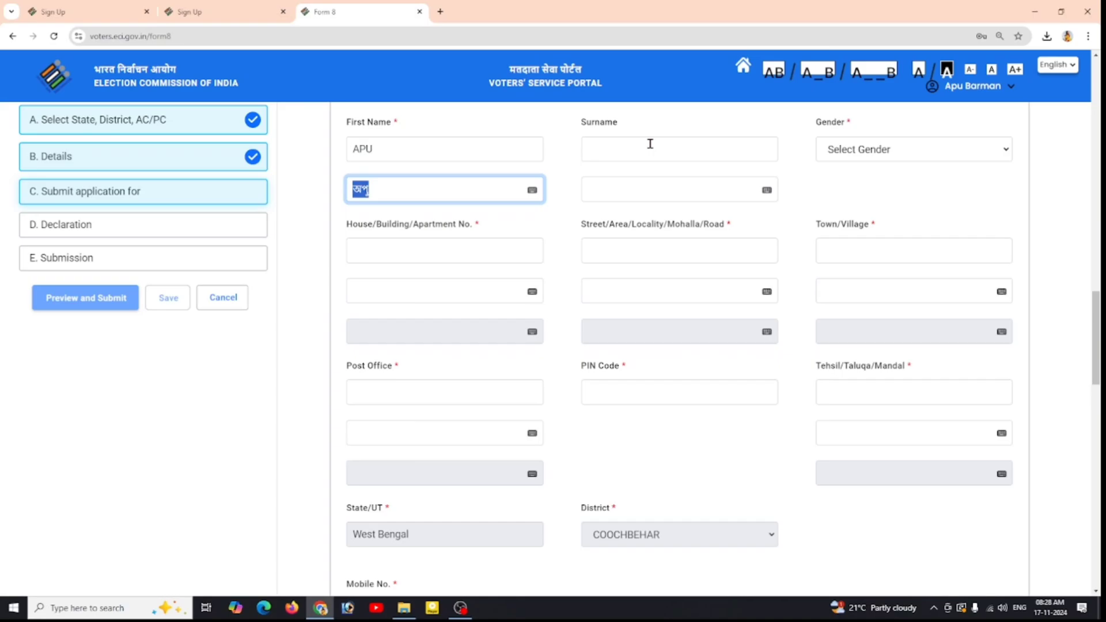
pyautogui.click(650, 143)
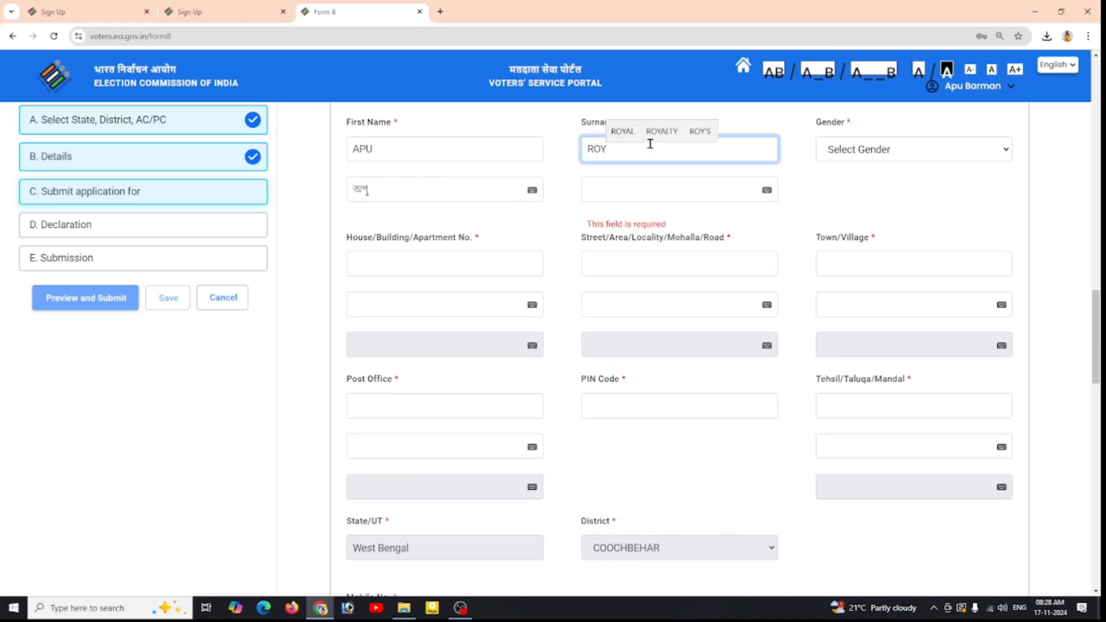
pyautogui.click(653, 194)
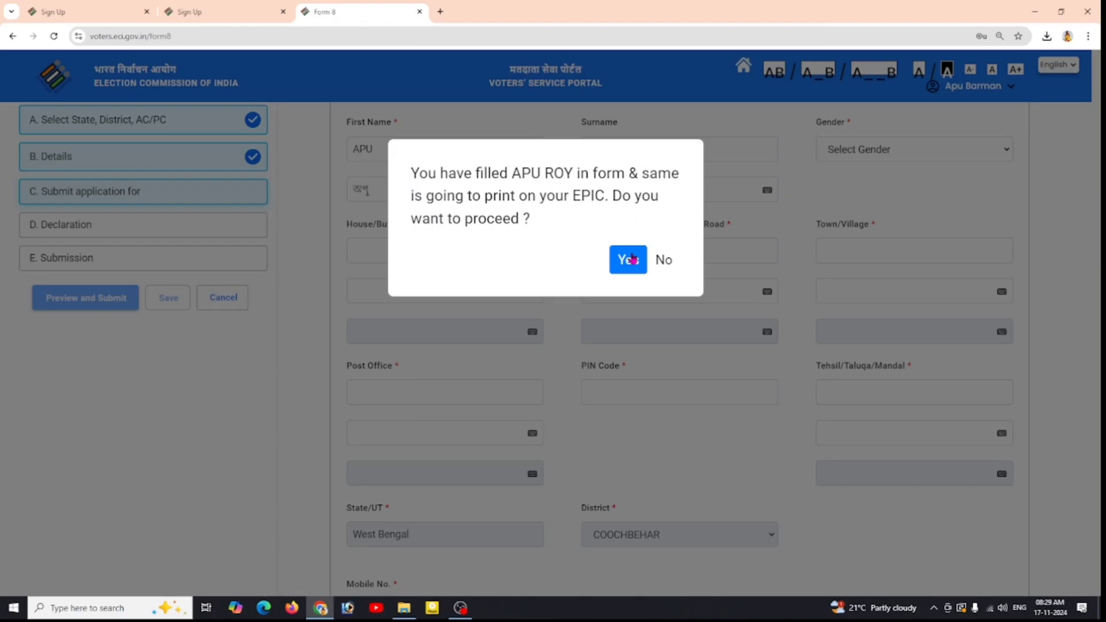
pyautogui.click(627, 259)
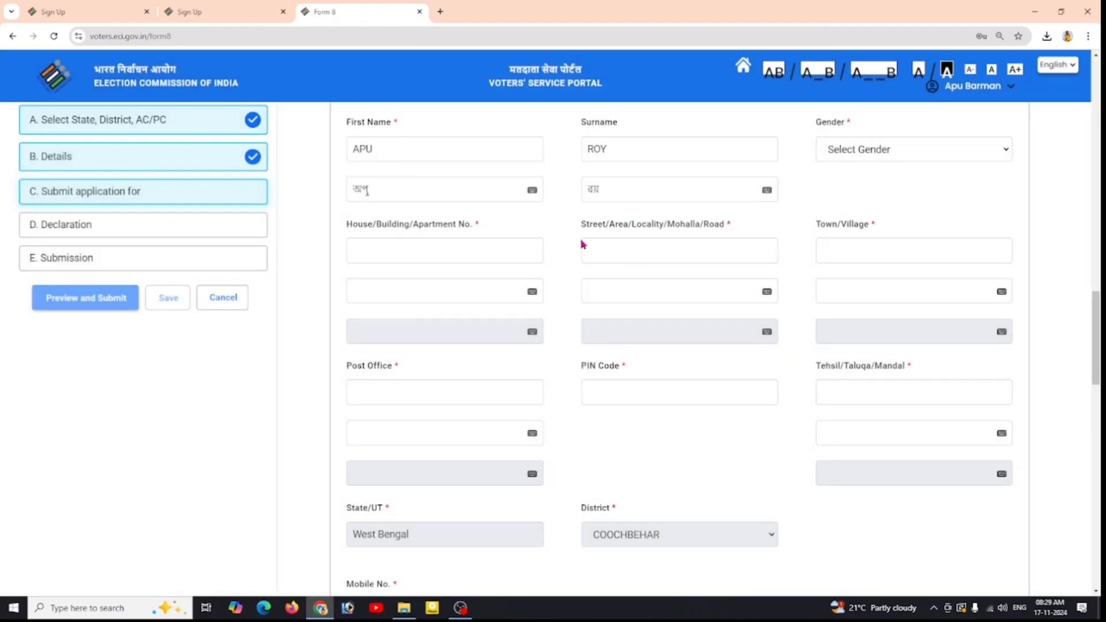
pyautogui.click(766, 191)
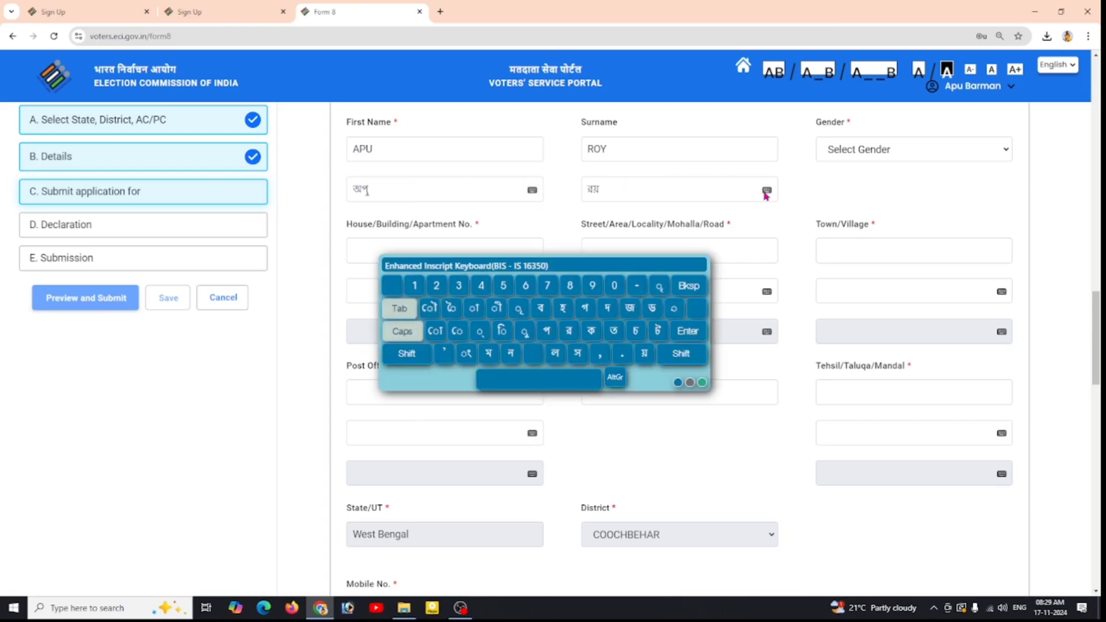
pyautogui.click(700, 266)
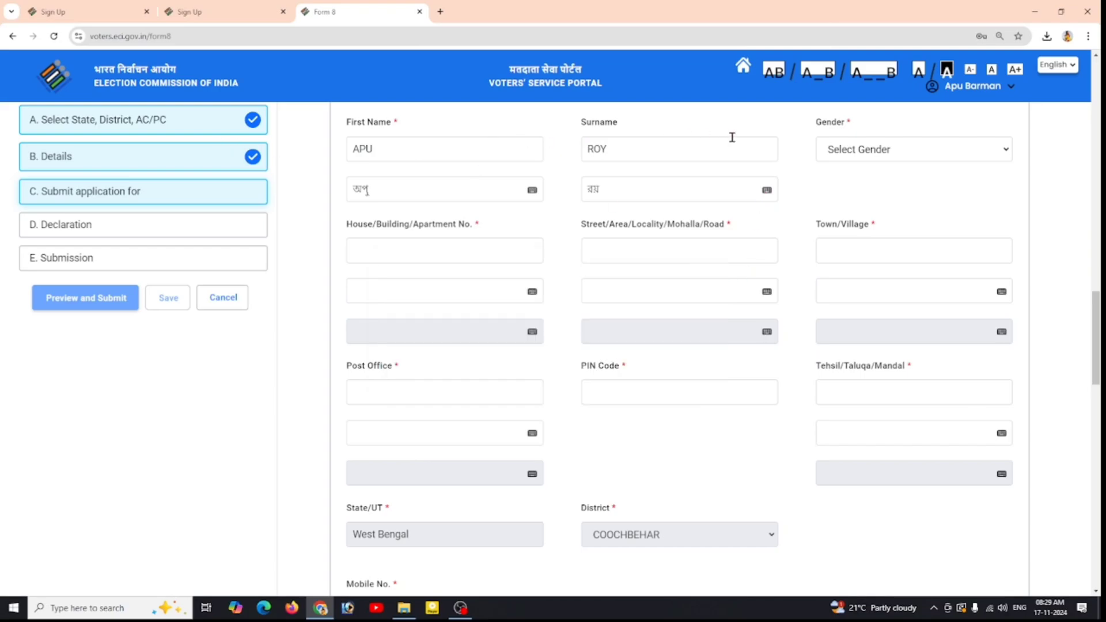
# Step: Choose FEMALE in the Gender dropdown of the correction form
pyautogui.click(943, 155)
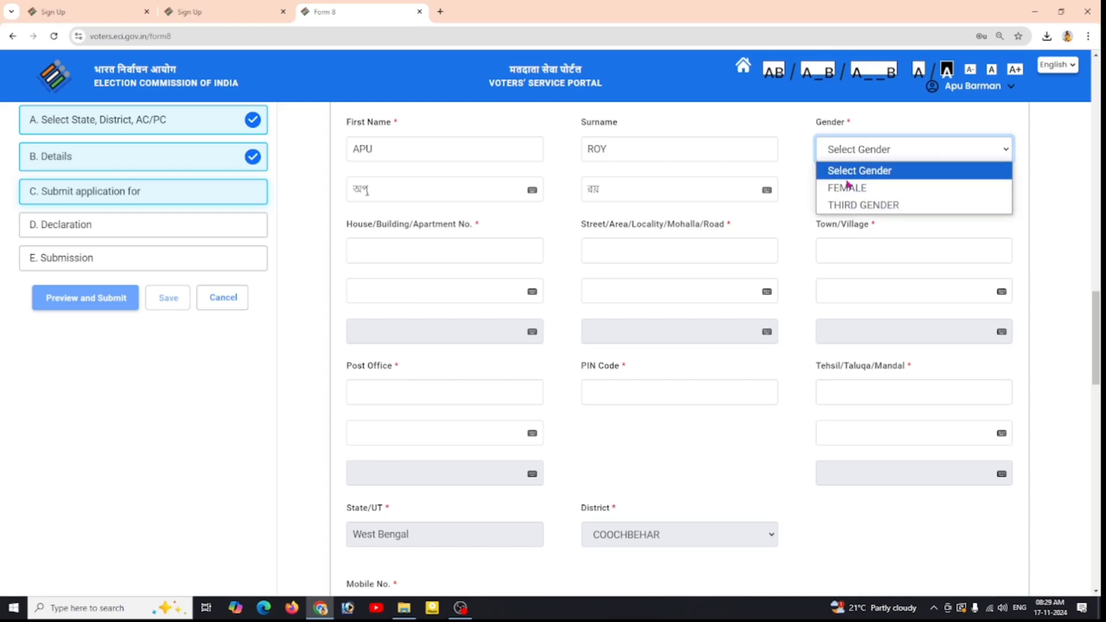
pyautogui.click(881, 189)
pyautogui.click(864, 190)
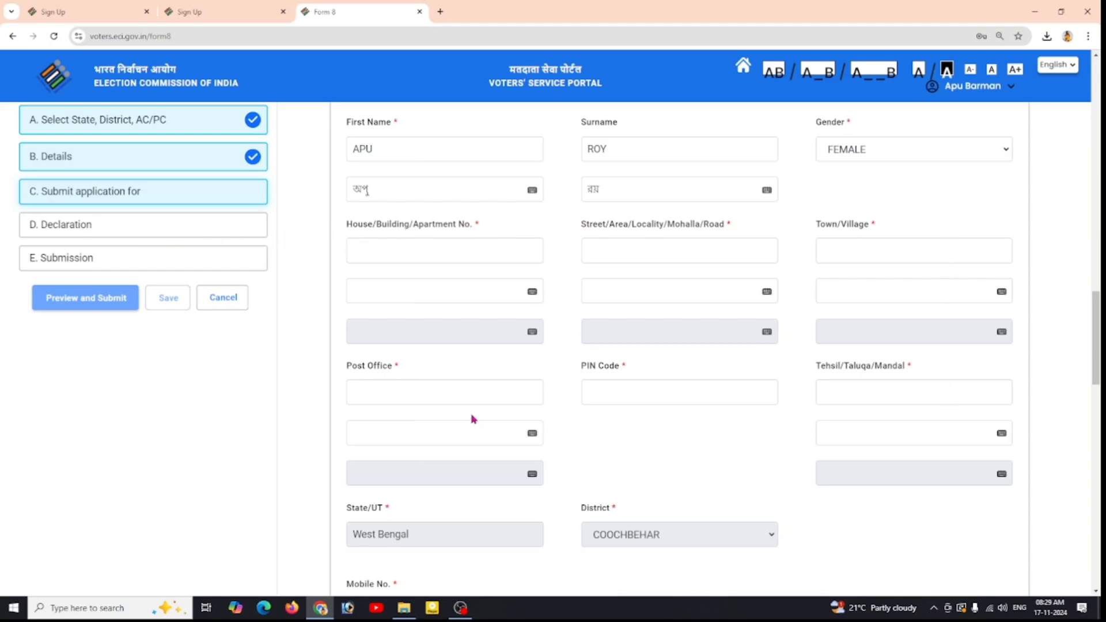
# Step: Fill in the house number, street and town, auto-filling each Bengali version
pyautogui.click(405, 251)
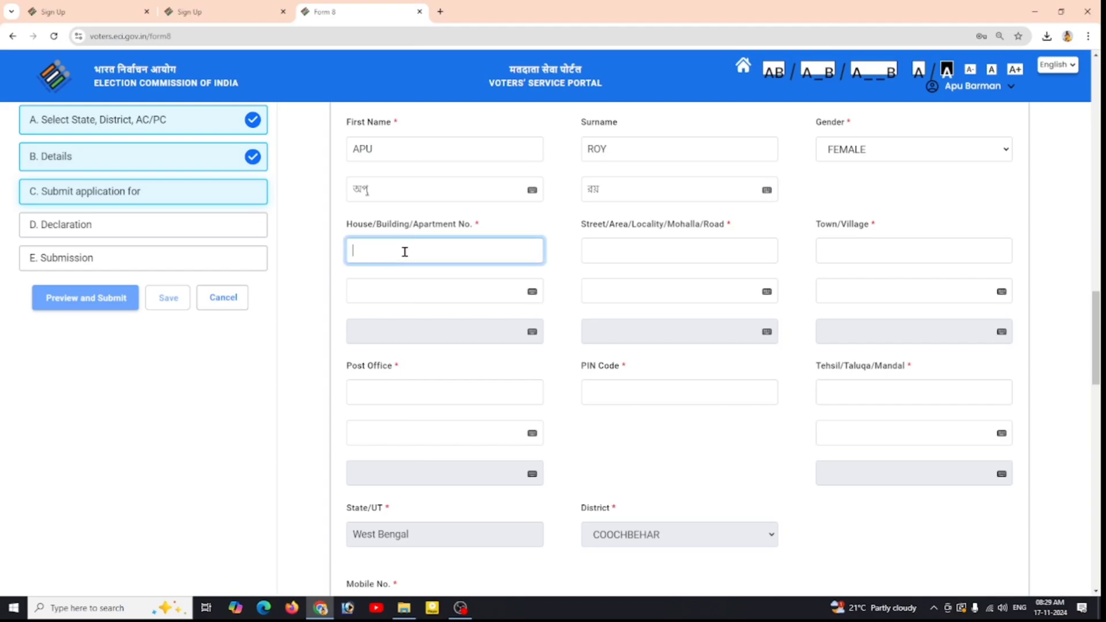
pyautogui.write('S')
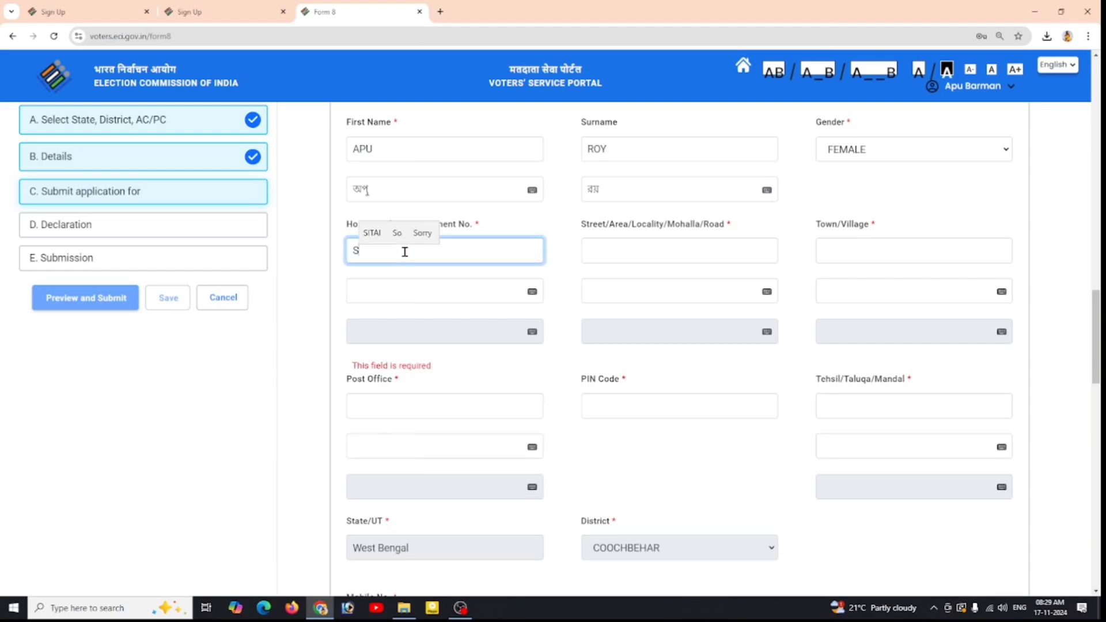
pyautogui.click(391, 295)
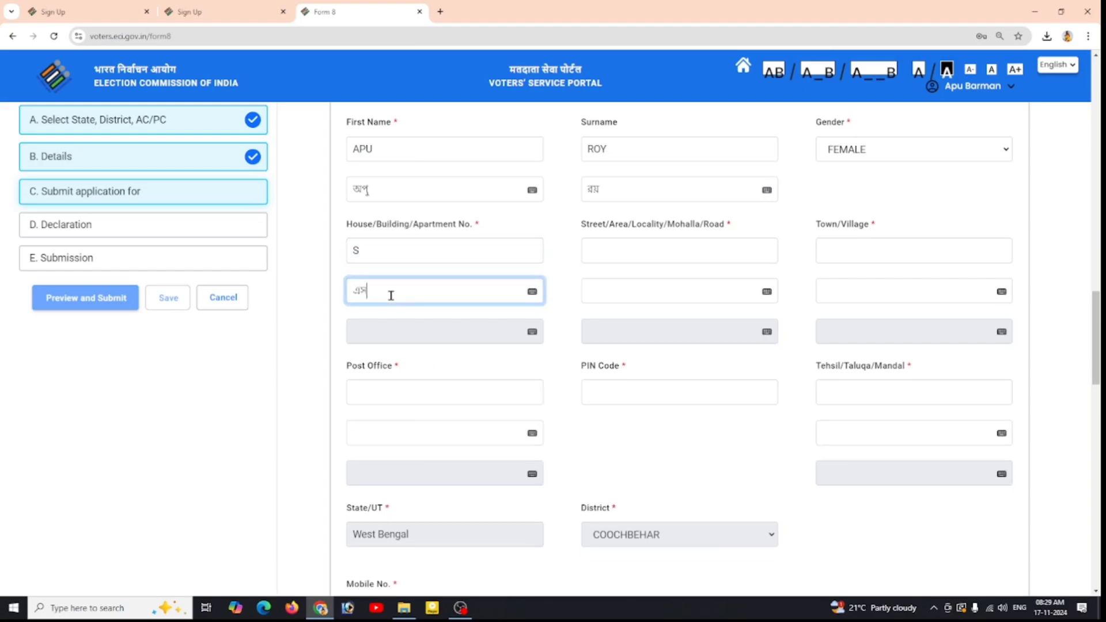
pyautogui.click(626, 247)
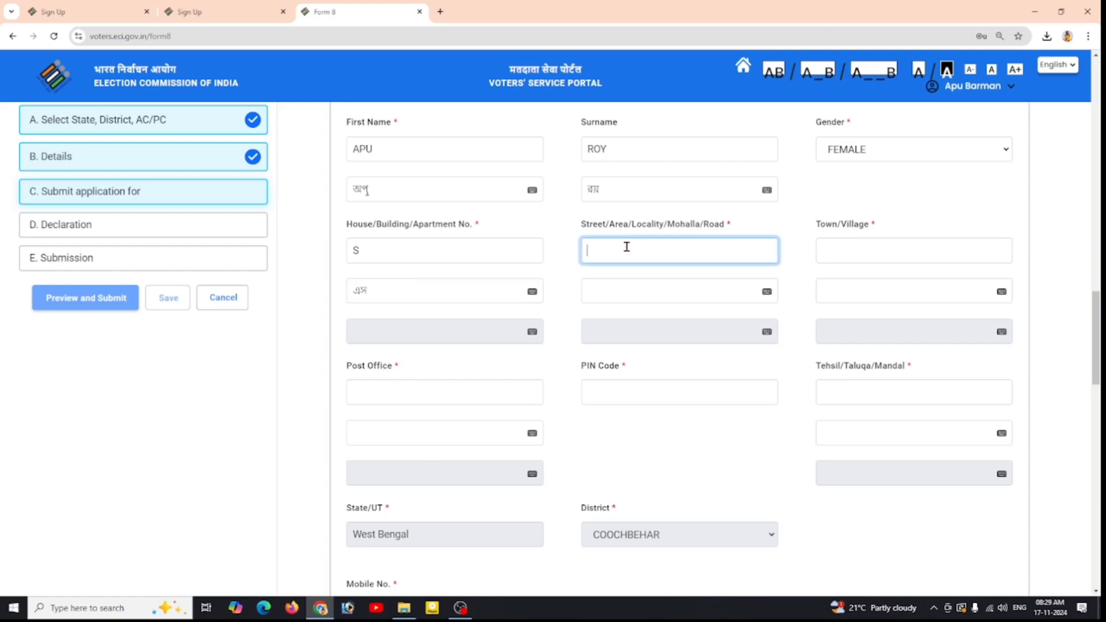
pyautogui.write('D')
pyautogui.click(630, 289)
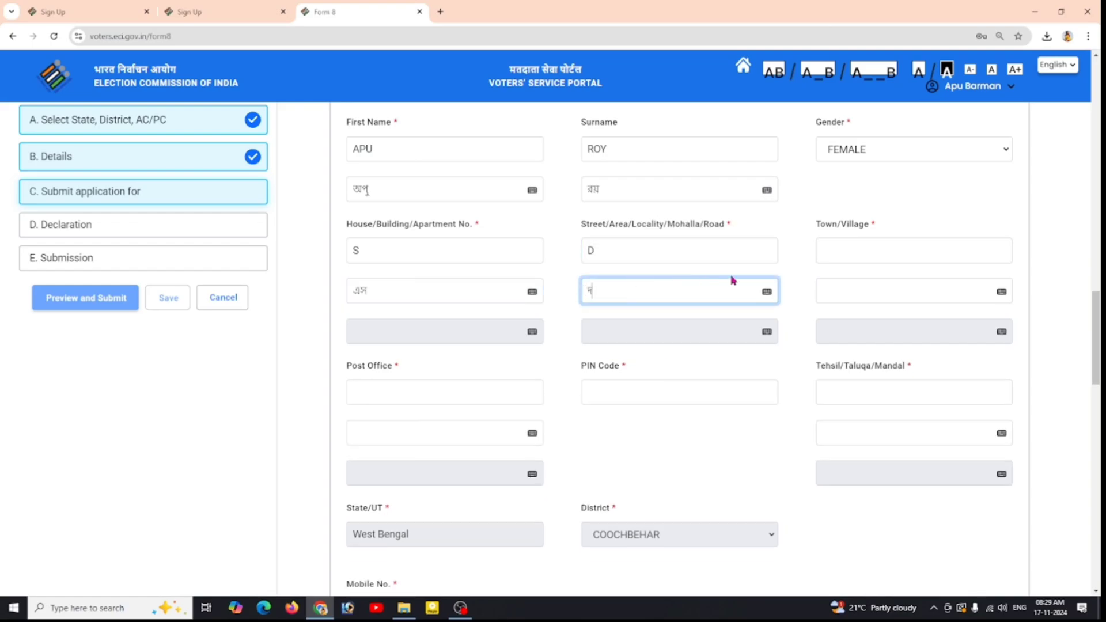
pyautogui.click(880, 250)
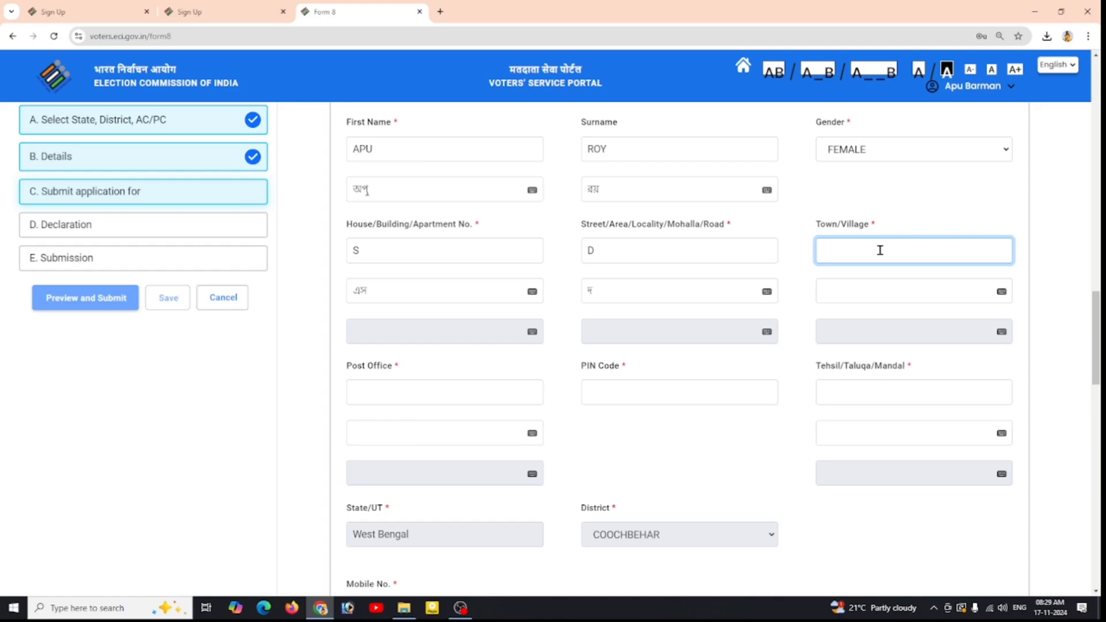
pyautogui.write('G')
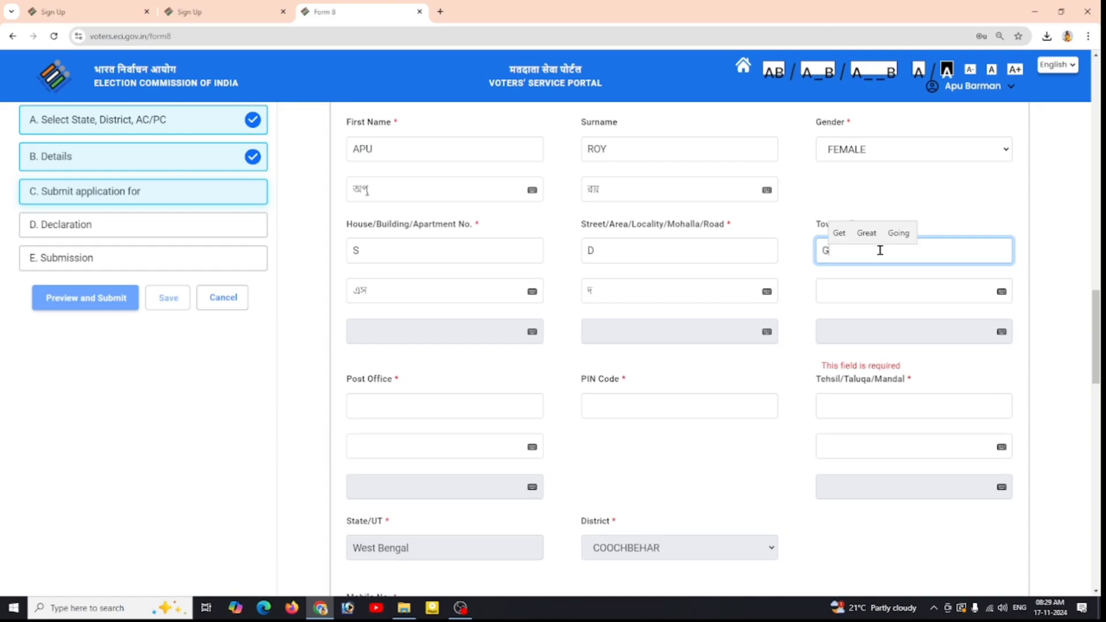
pyautogui.click(876, 298)
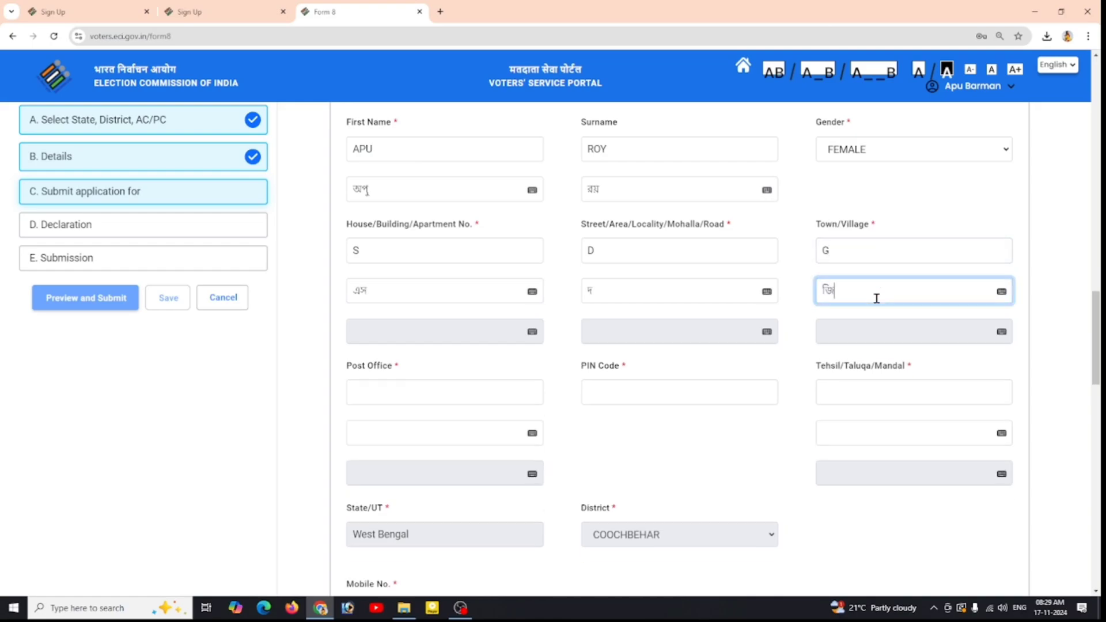
# Step: Fill in the post office, PIN code and tehsil, with Bengali versions auto-filled
pyautogui.click(428, 392)
pyautogui.write('A')
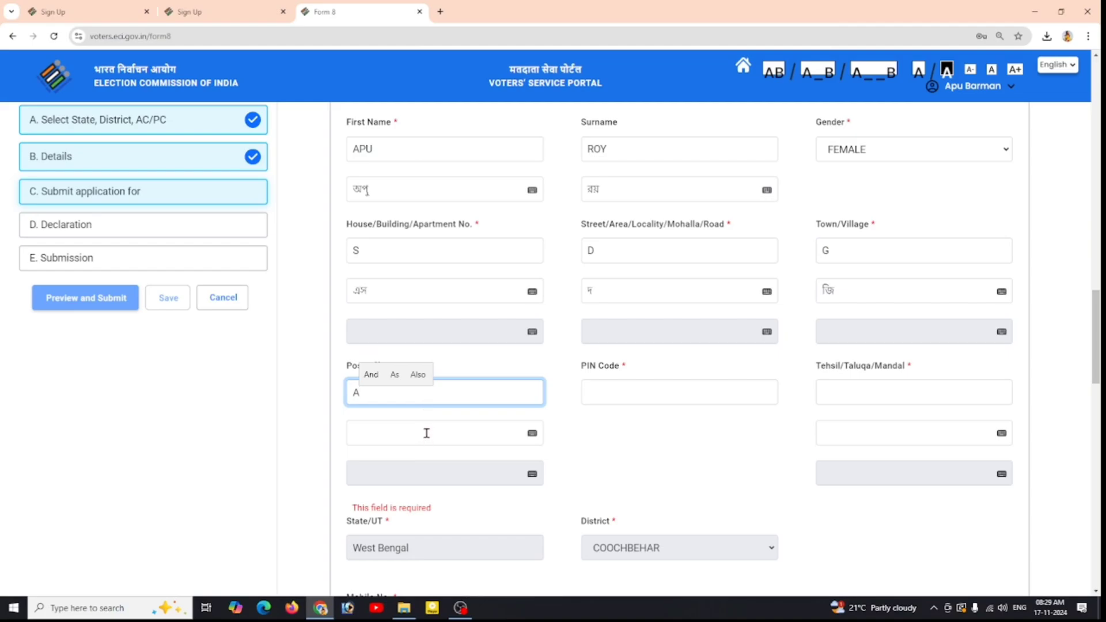
pyautogui.click(426, 433)
pyautogui.click(658, 384)
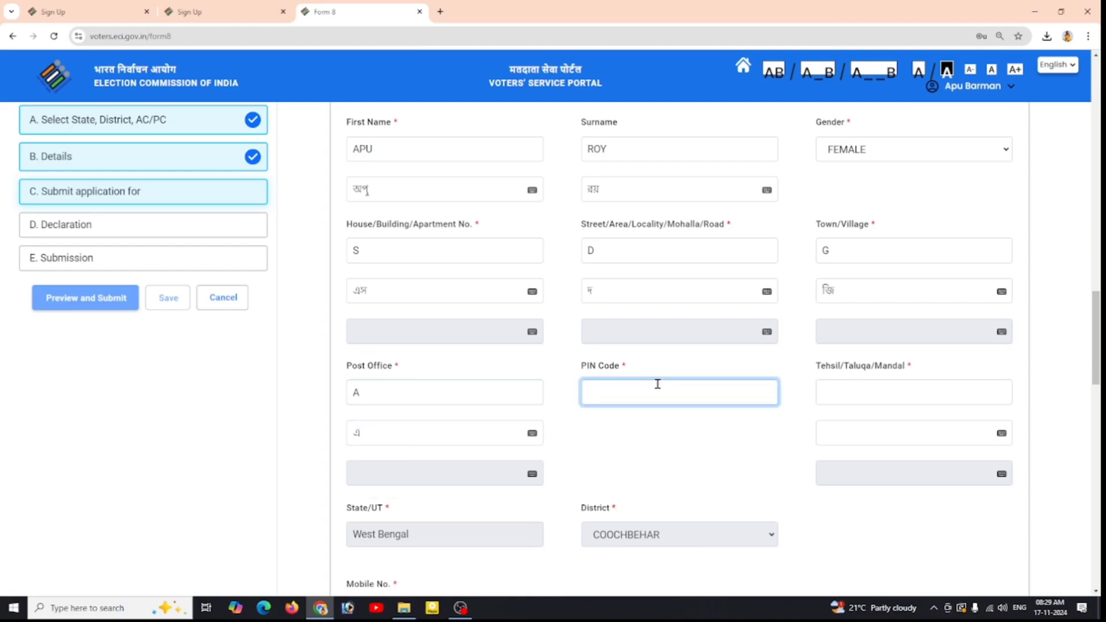
pyautogui.write('736167')
pyautogui.click(871, 399)
pyautogui.write('H')
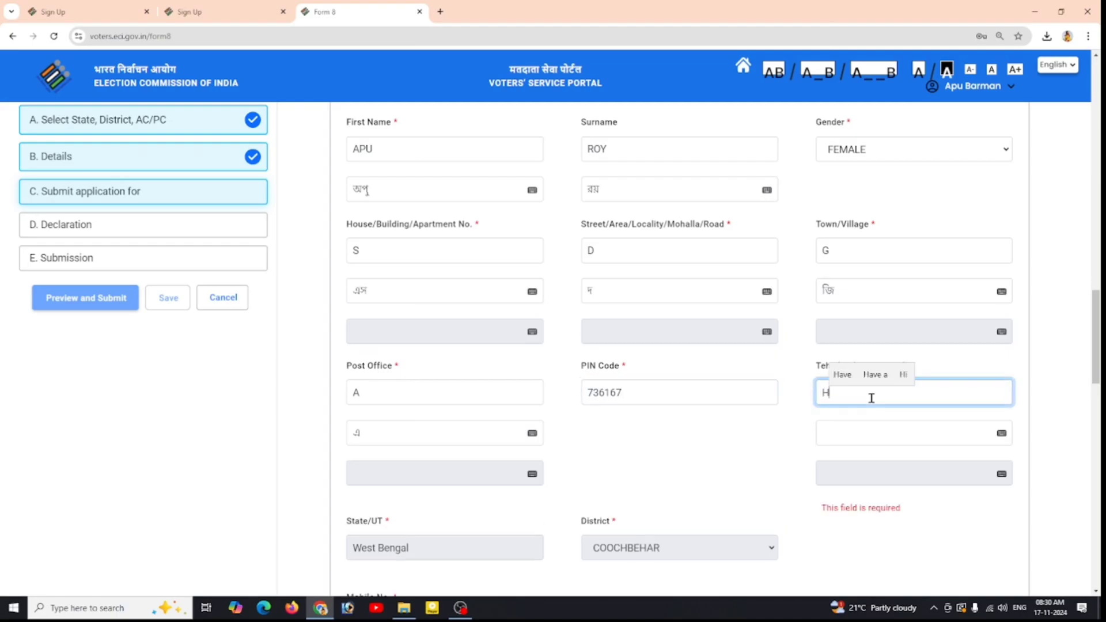
pyautogui.click(865, 432)
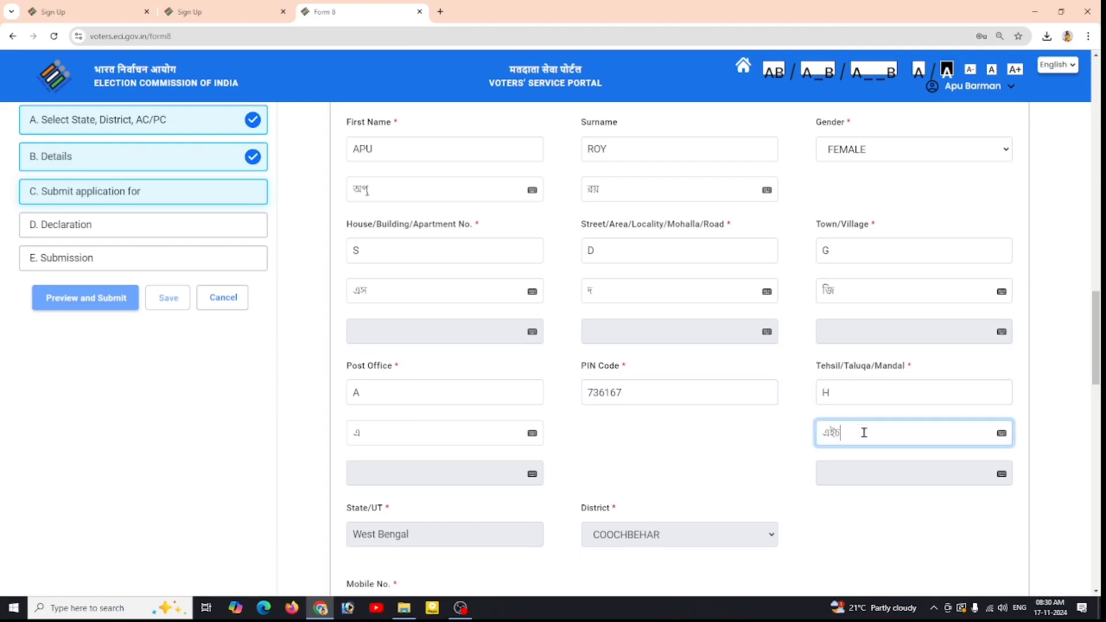
pyautogui.click(706, 434)
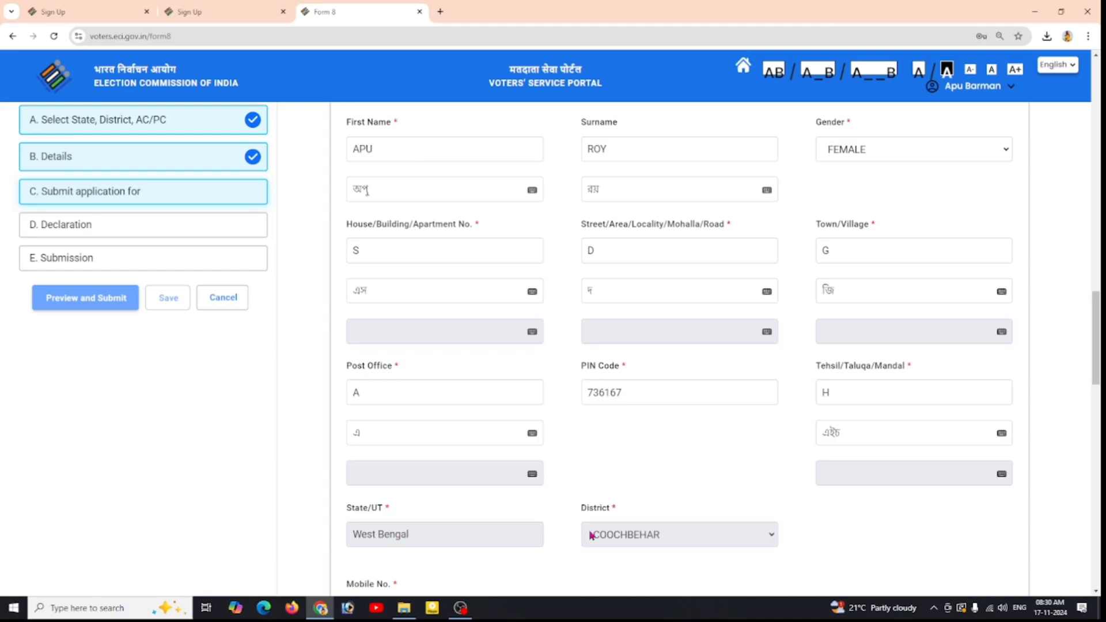
# Step: Scroll to supporting documents and open the 'Type of supporting document for Name' list
pyautogui.scroll(-2, 731, 535)
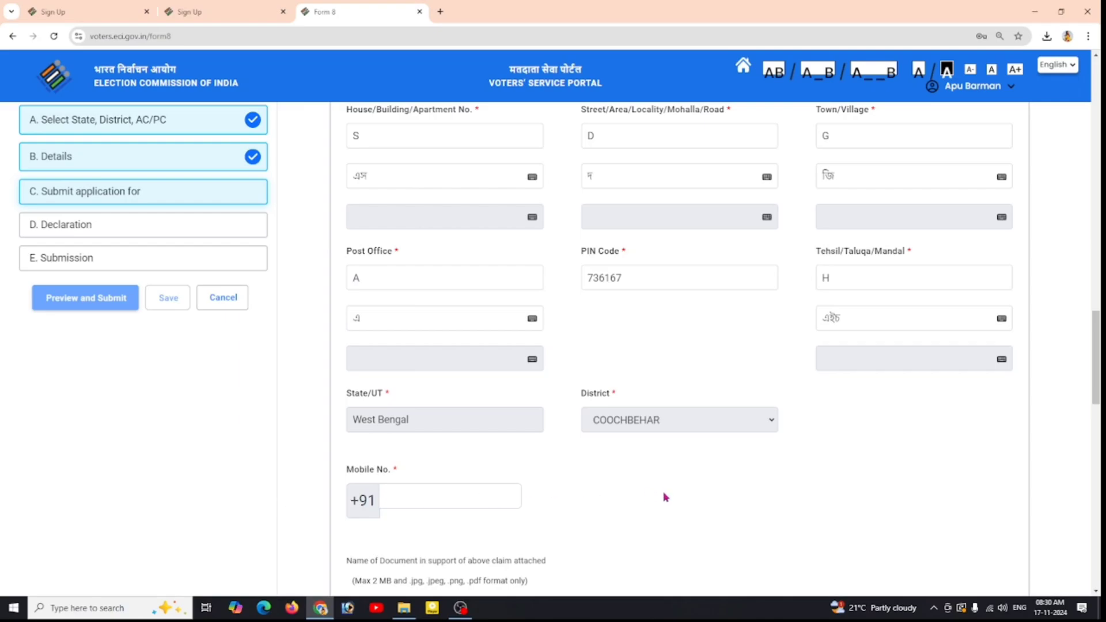
pyautogui.scroll(-6, 665, 496)
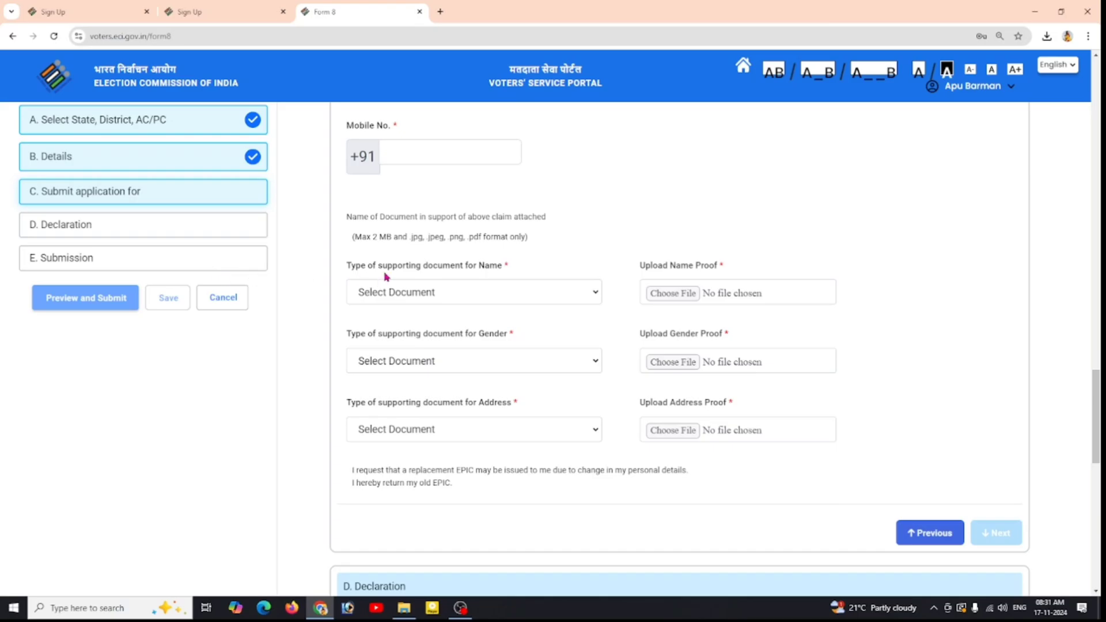
pyautogui.click(483, 294)
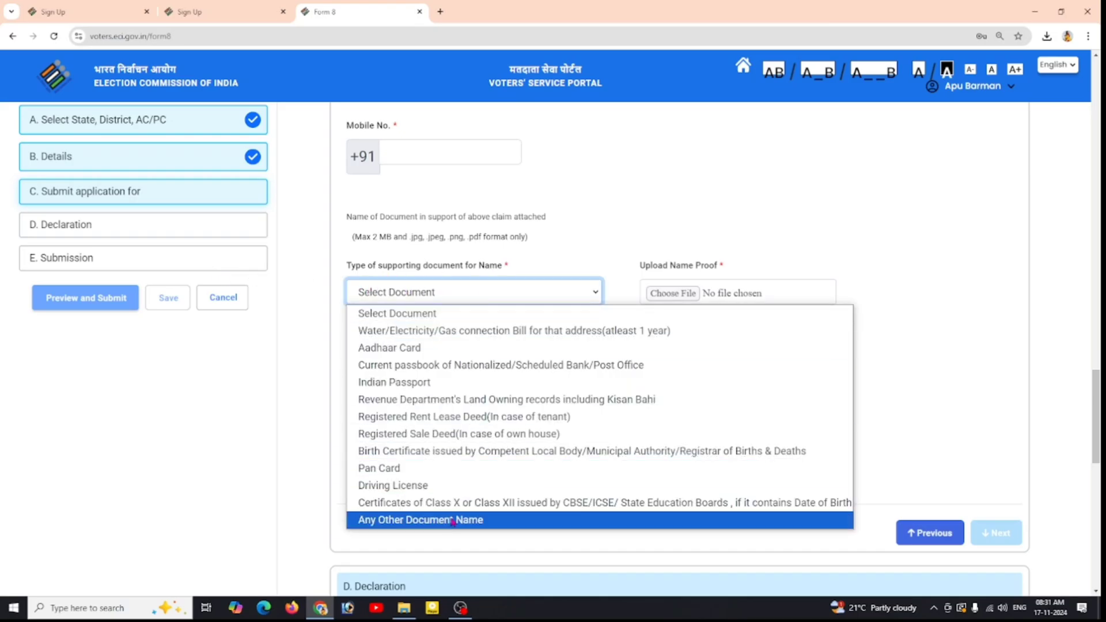
# Step: Choose Aadhaar Card as the name proof and attach the PDF from Downloads
pyautogui.click(547, 349)
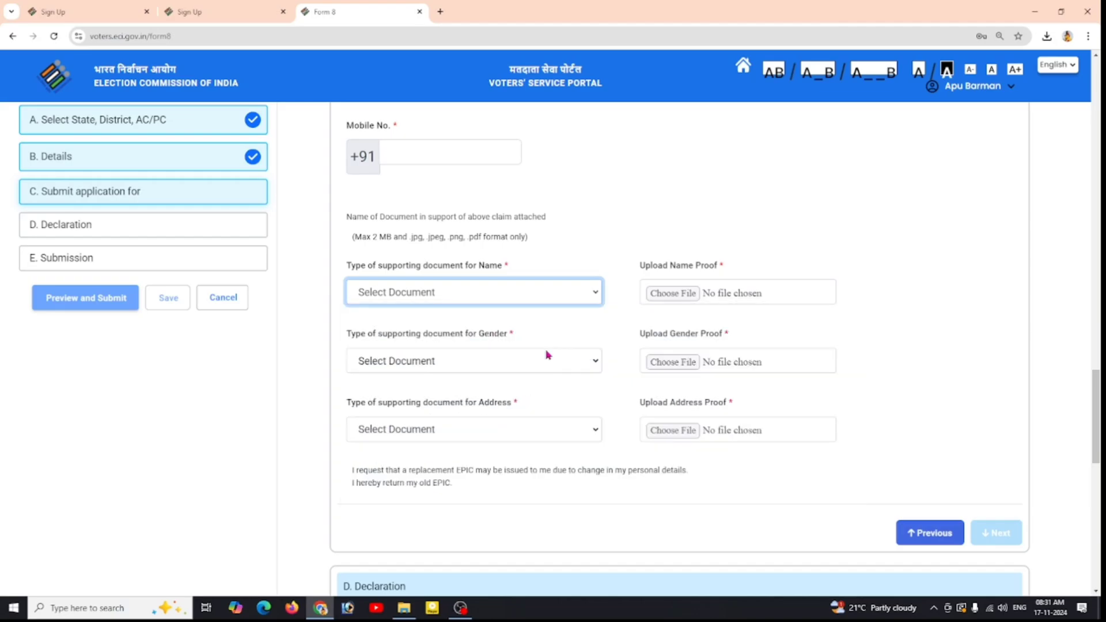
pyautogui.click(684, 298)
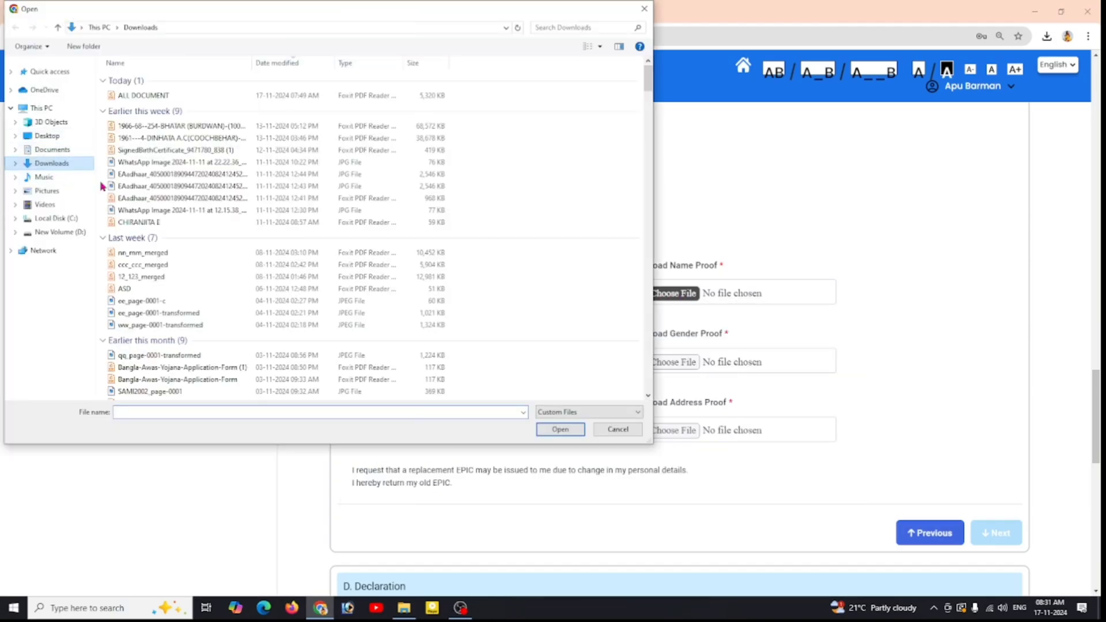
pyautogui.click(148, 223)
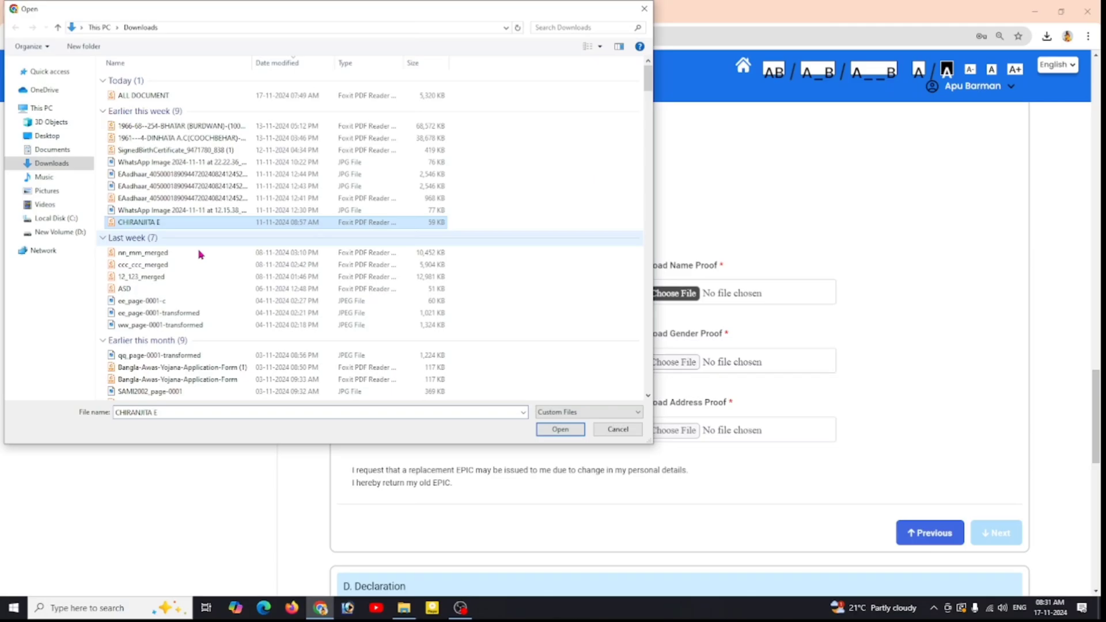
pyautogui.click(566, 433)
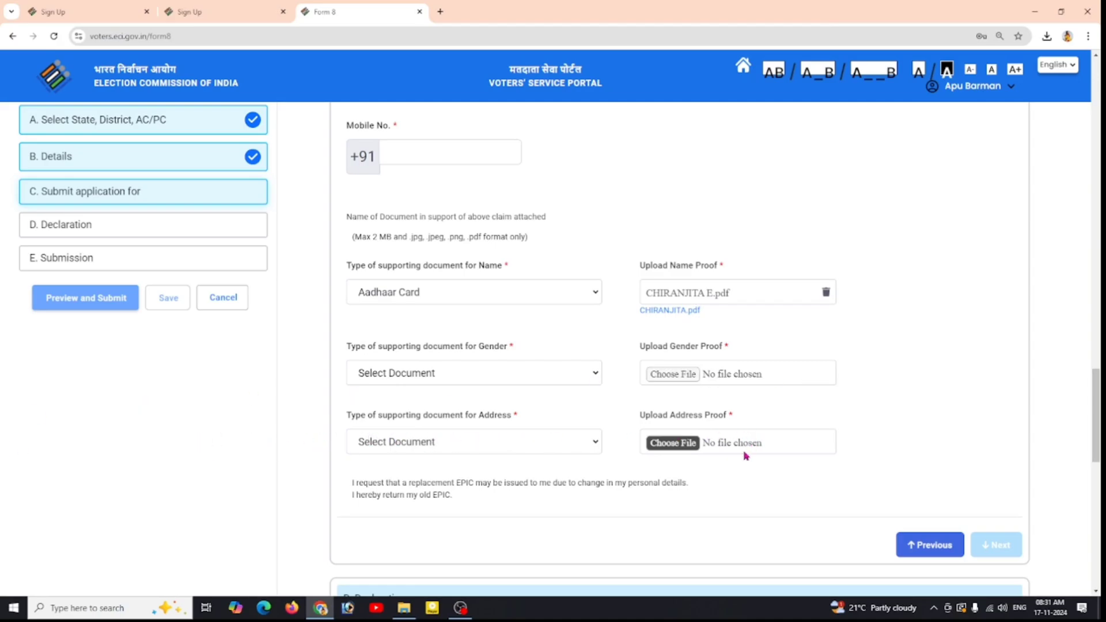
# Step: Untick the Gender, Mobile Number, Address and Name corrections
pyautogui.scroll(5, 498, 431)
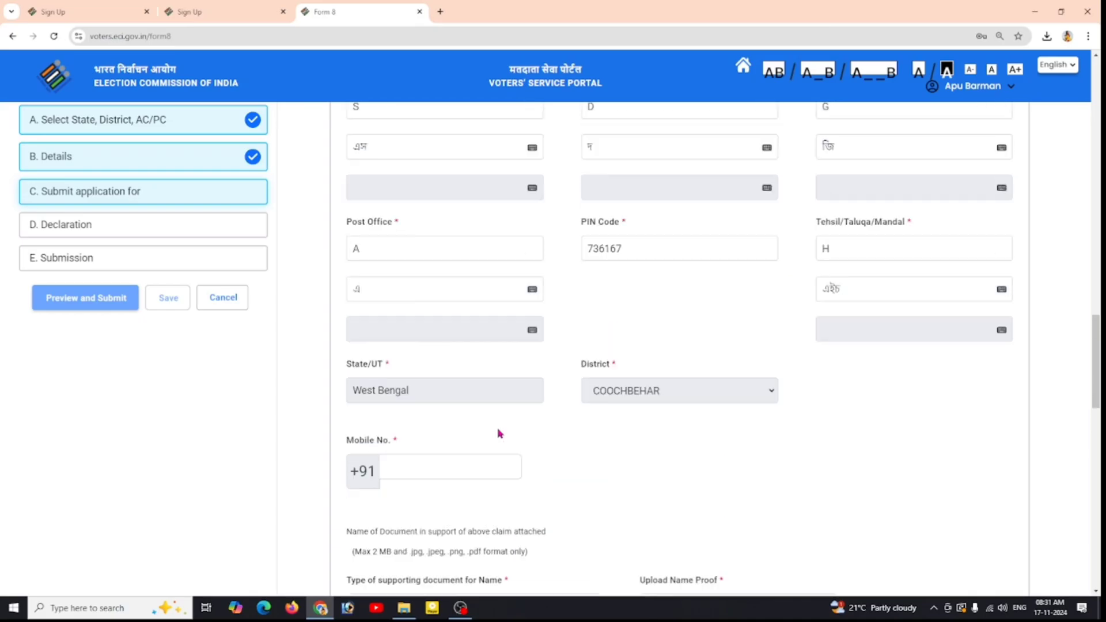
pyautogui.scroll(6, 497, 427)
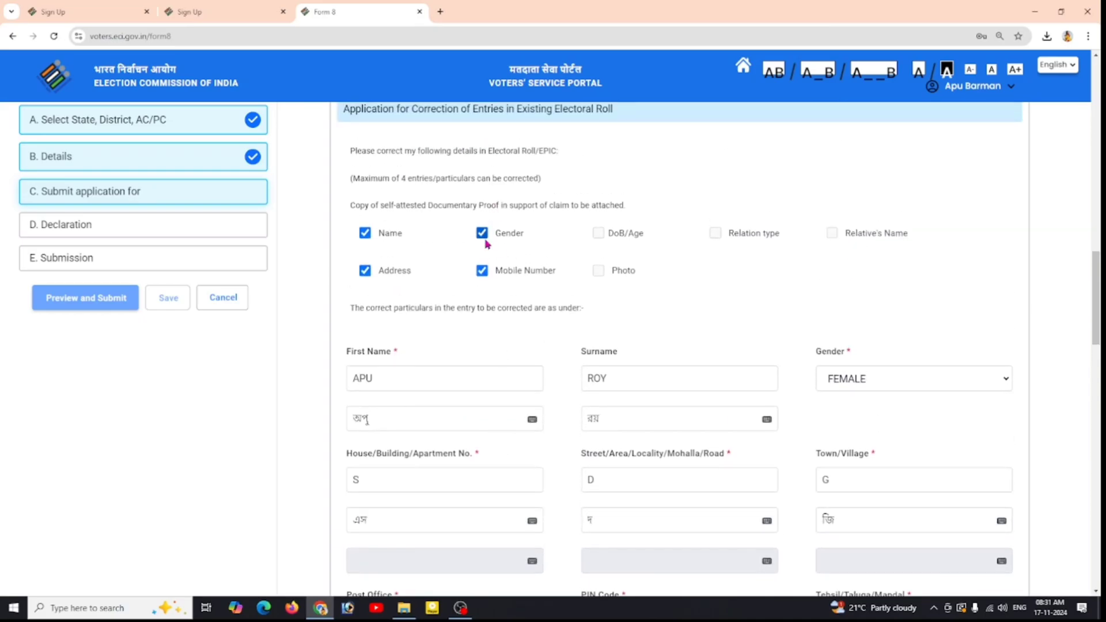
pyautogui.click(481, 233)
pyautogui.click(481, 270)
pyautogui.click(365, 270)
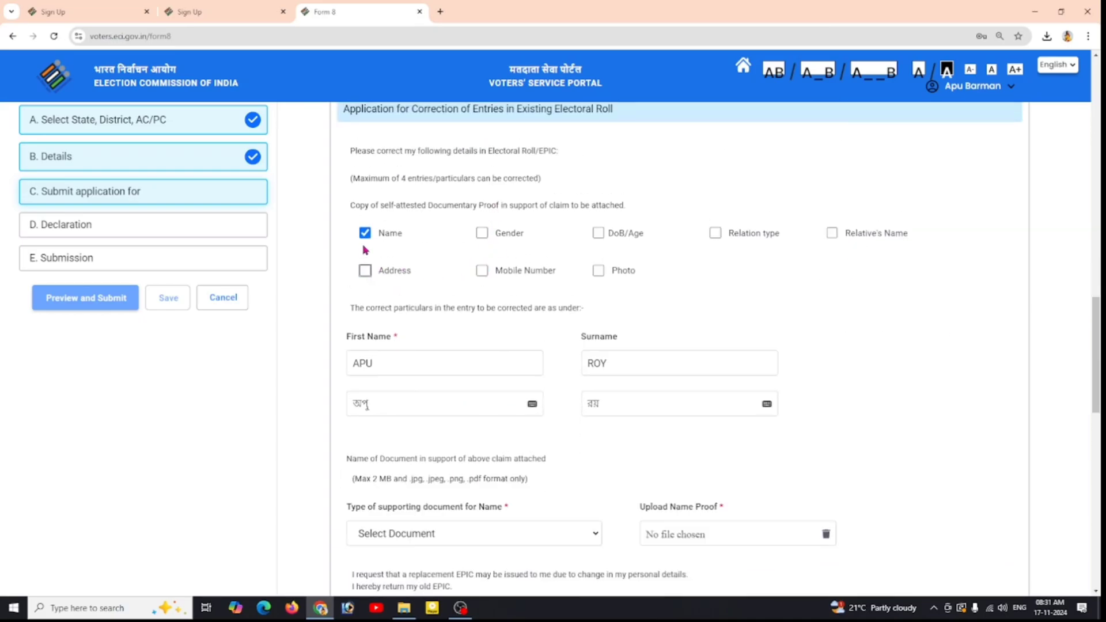
pyautogui.click(365, 234)
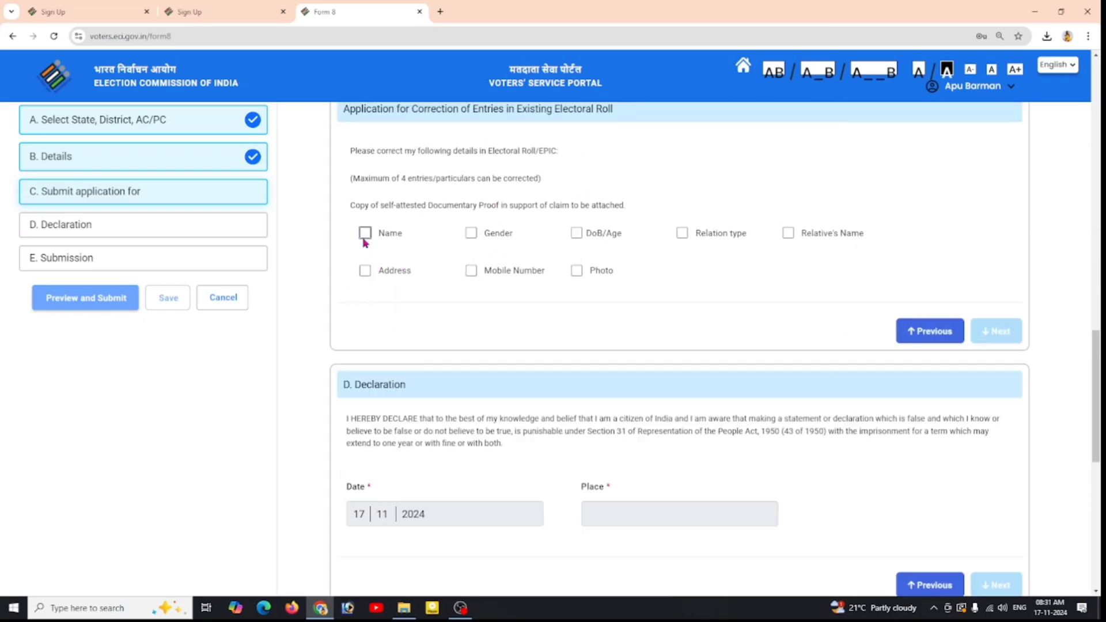
# Step: Tick DoB/Age, Photo, Relation type and Relative's Name for correction
pyautogui.click(579, 234)
pyautogui.click(597, 274)
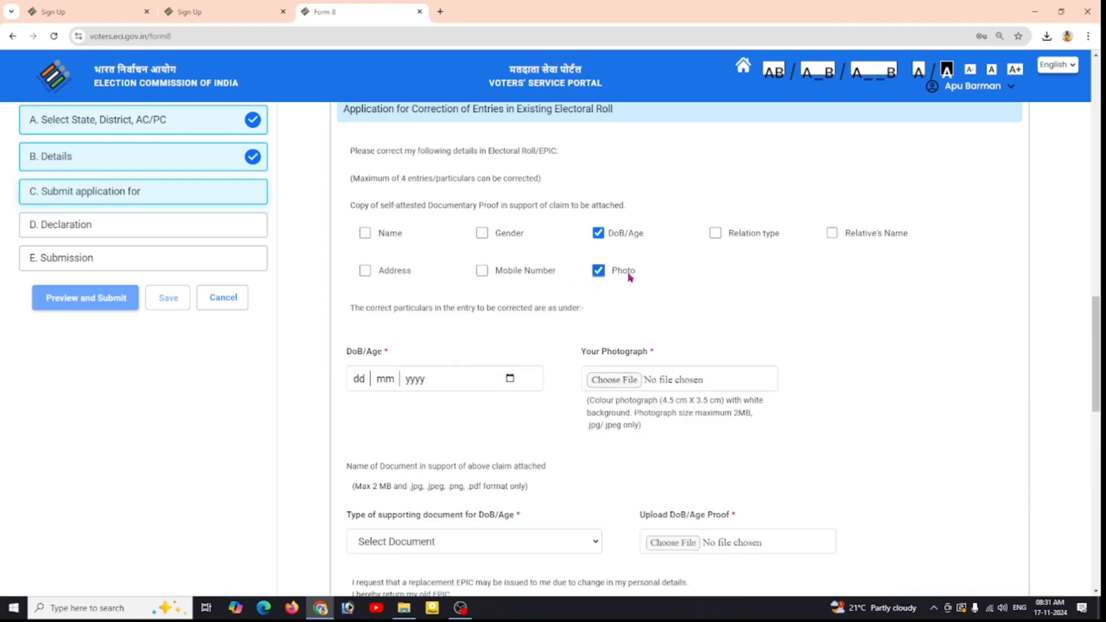
pyautogui.click(715, 232)
pyautogui.click(831, 233)
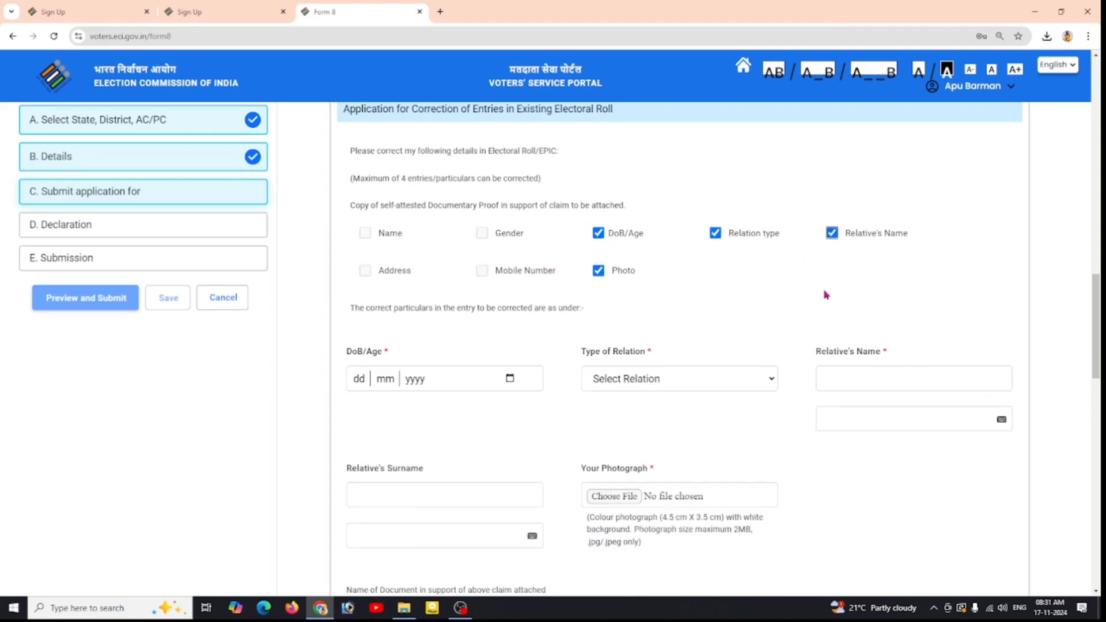
pyautogui.scroll(-4, 825, 295)
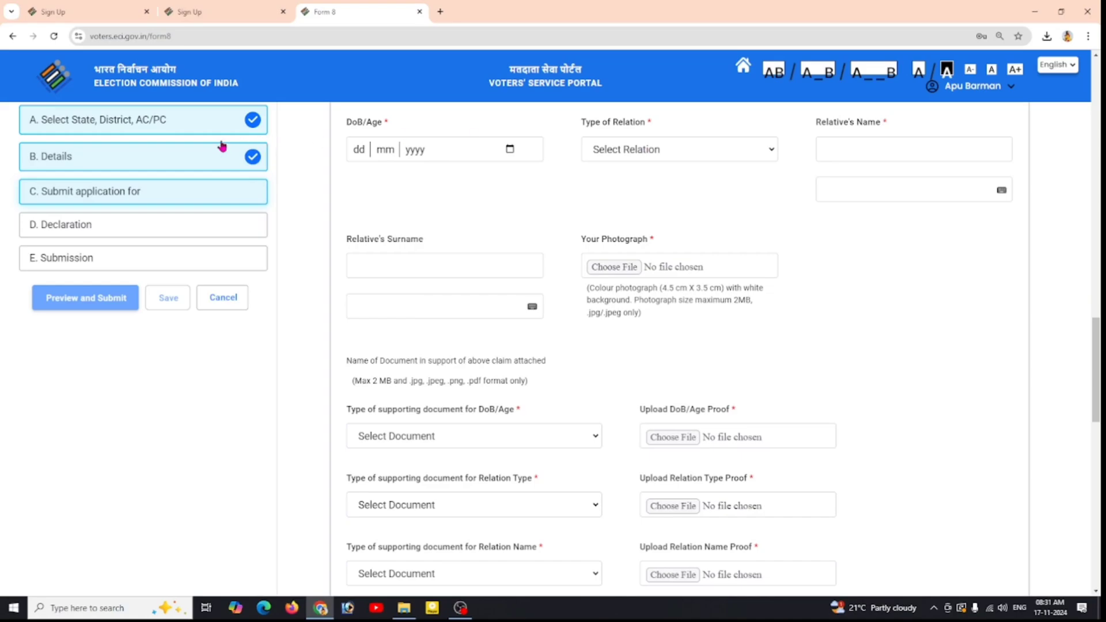
pyautogui.click(510, 149)
pyautogui.click(374, 175)
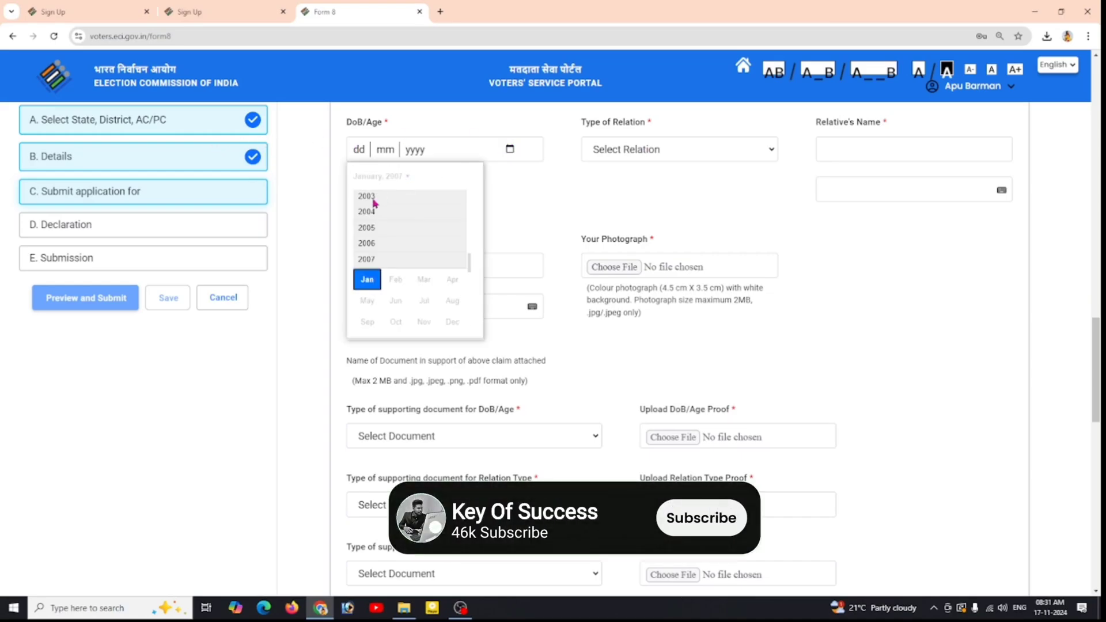
pyautogui.click(366, 196)
pyautogui.click(364, 235)
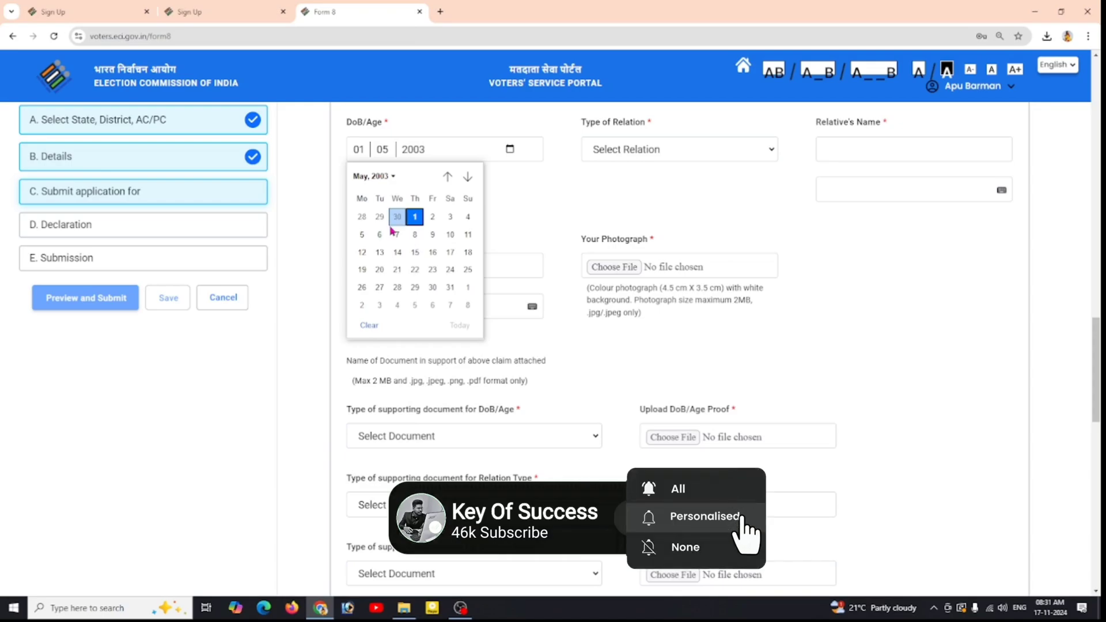
pyautogui.click(413, 221)
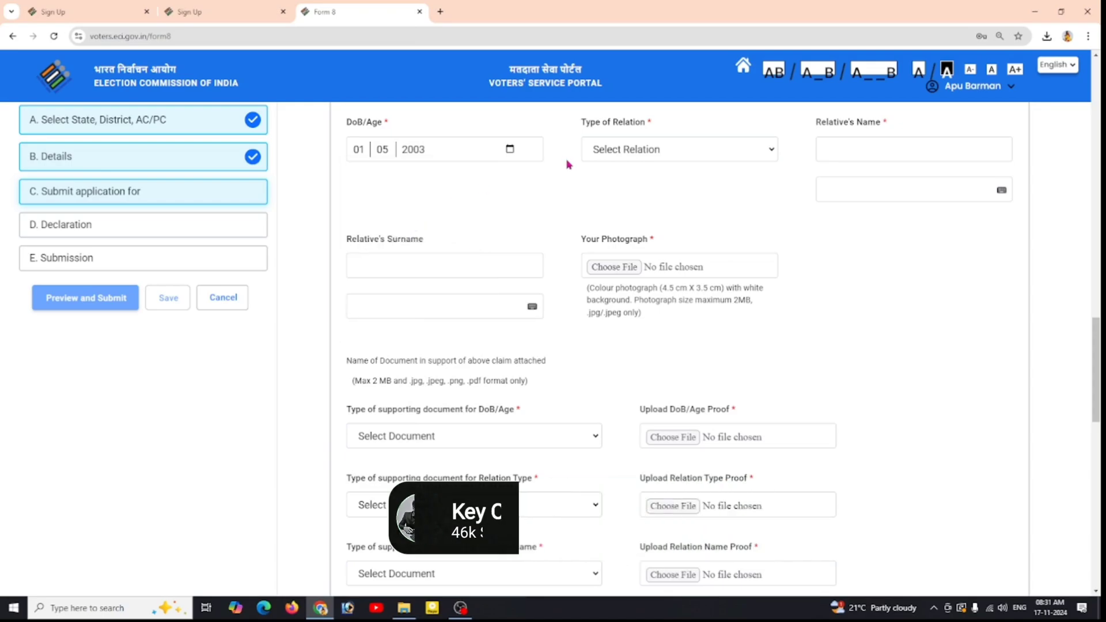
pyautogui.click(730, 155)
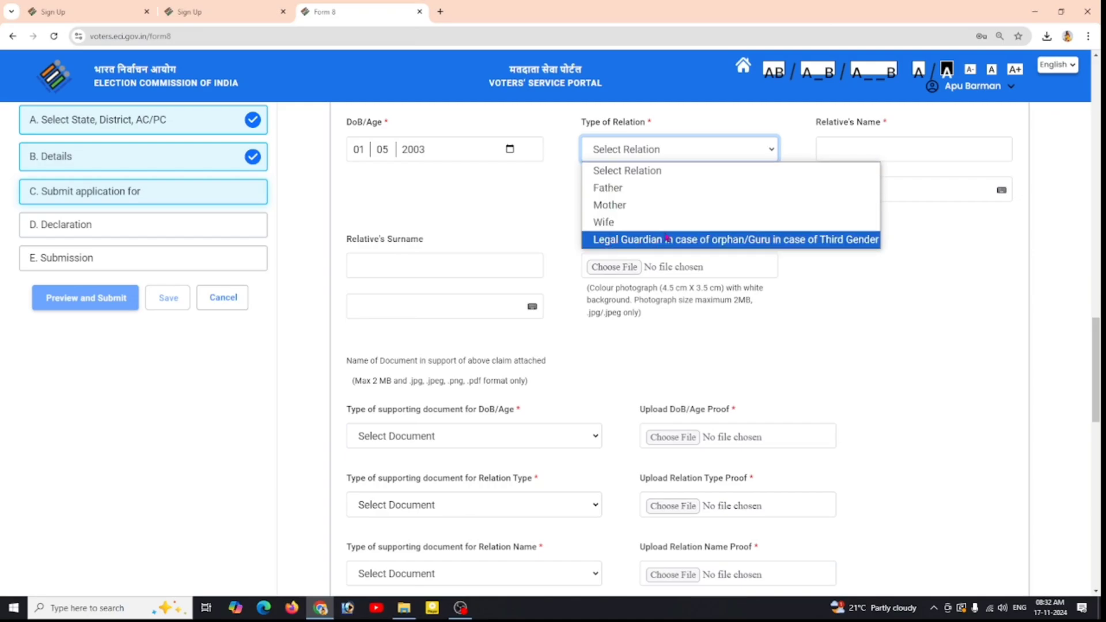
pyautogui.click(631, 190)
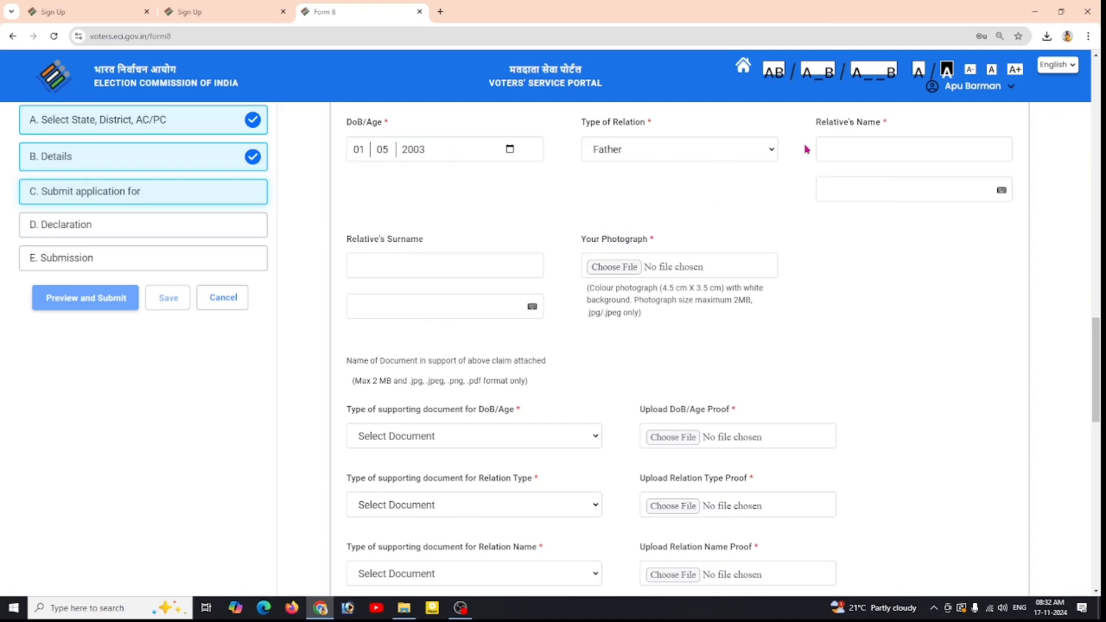
# Step: Enter the relative's first name and surname, then confirm the EPIC prompt with Yes
pyautogui.click(878, 152)
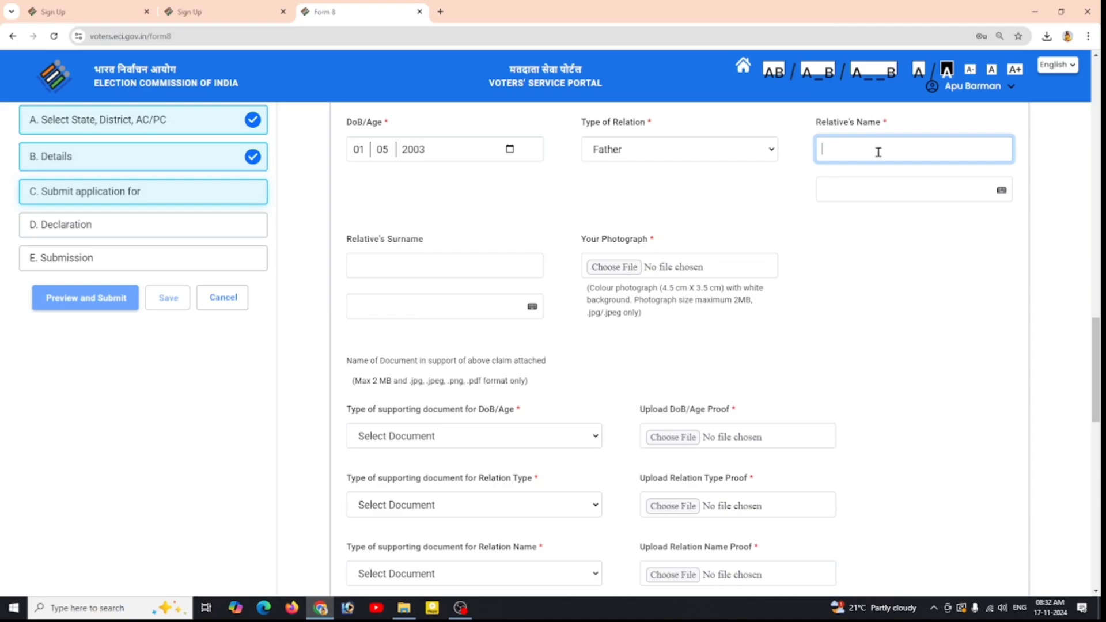
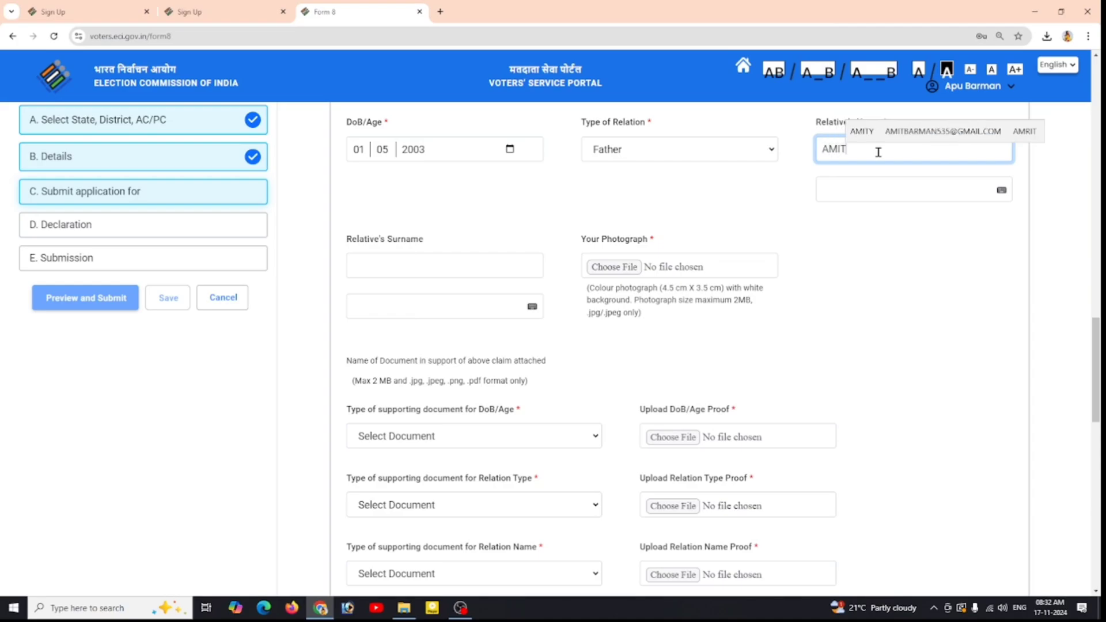
pyautogui.click(836, 185)
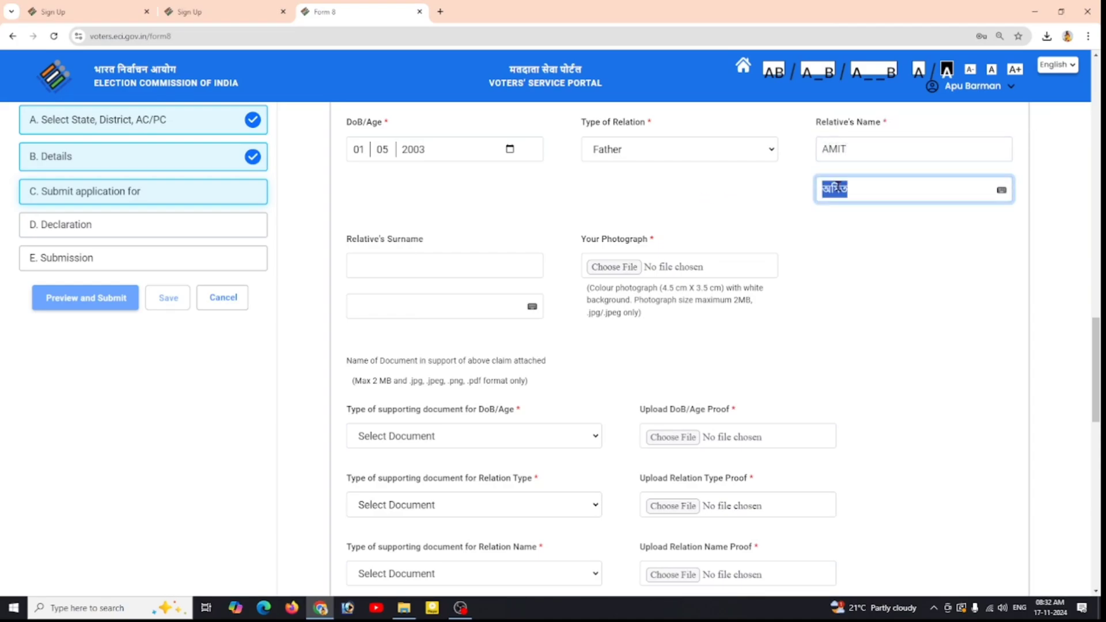
pyautogui.click(383, 266)
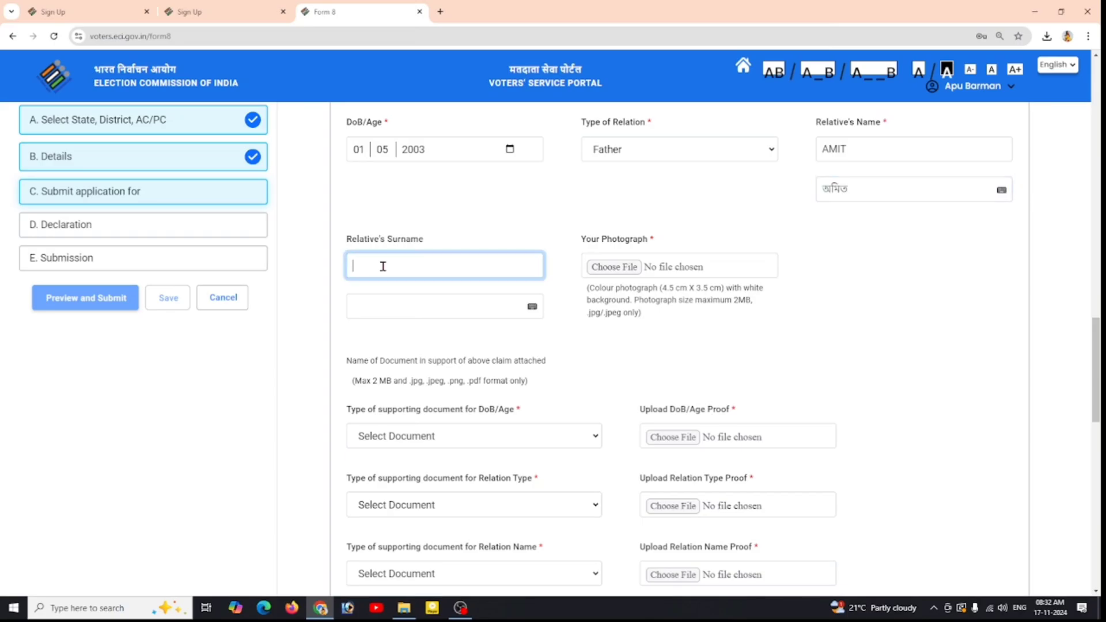
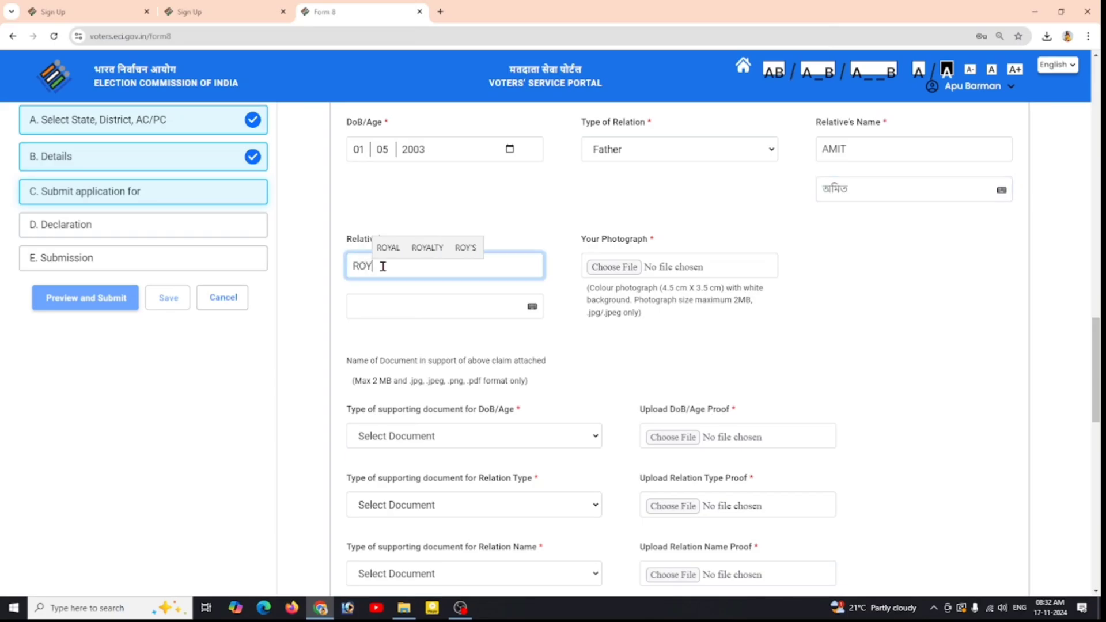
pyautogui.click(388, 313)
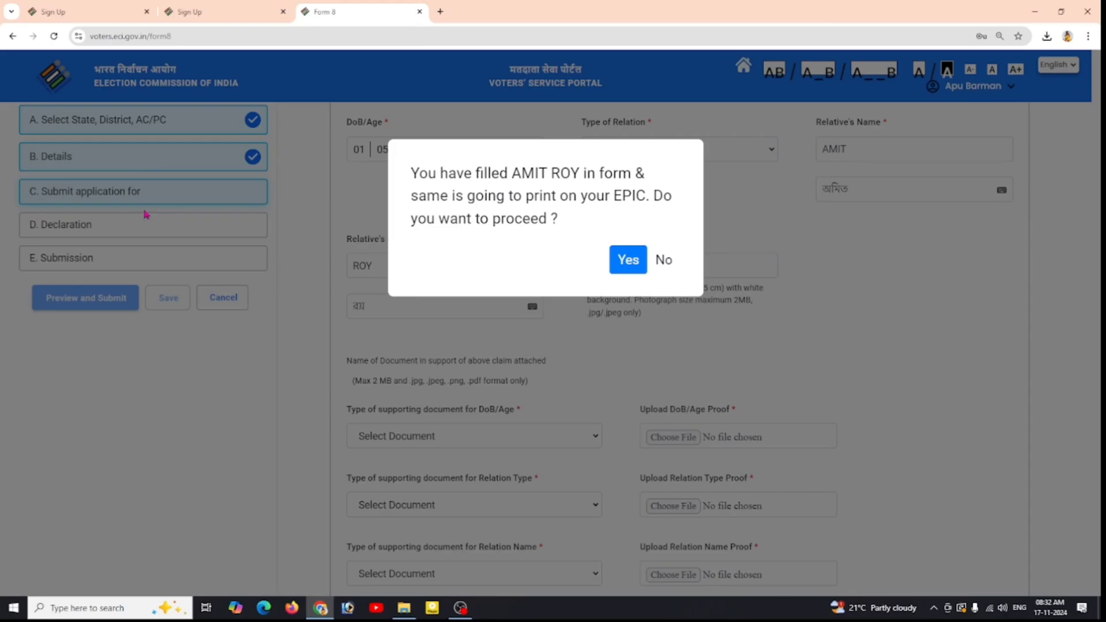
pyautogui.click(630, 264)
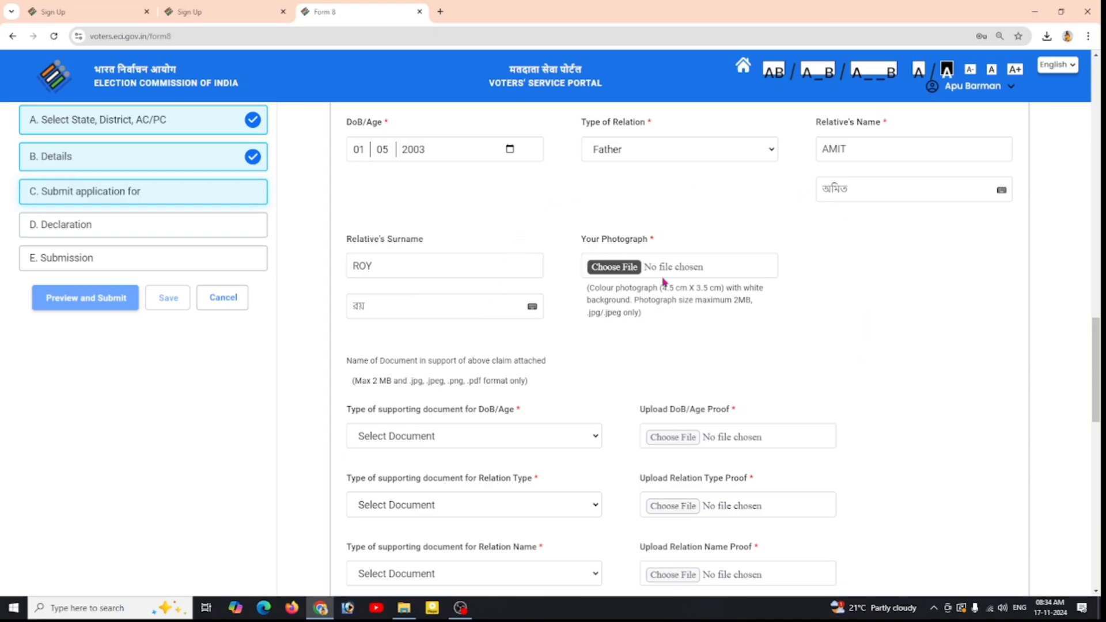
# Step: Upload photo 000000,M.jpg from Local Photo, zoom it slightly, save, and accept face detection
pyautogui.click(614, 268)
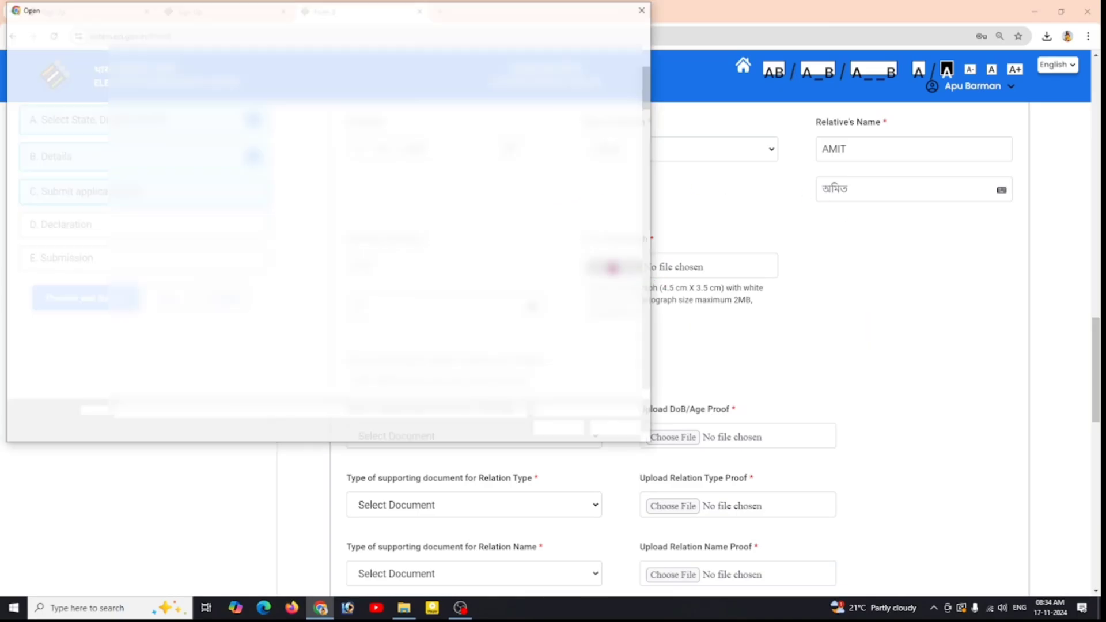
pyautogui.click(152, 86)
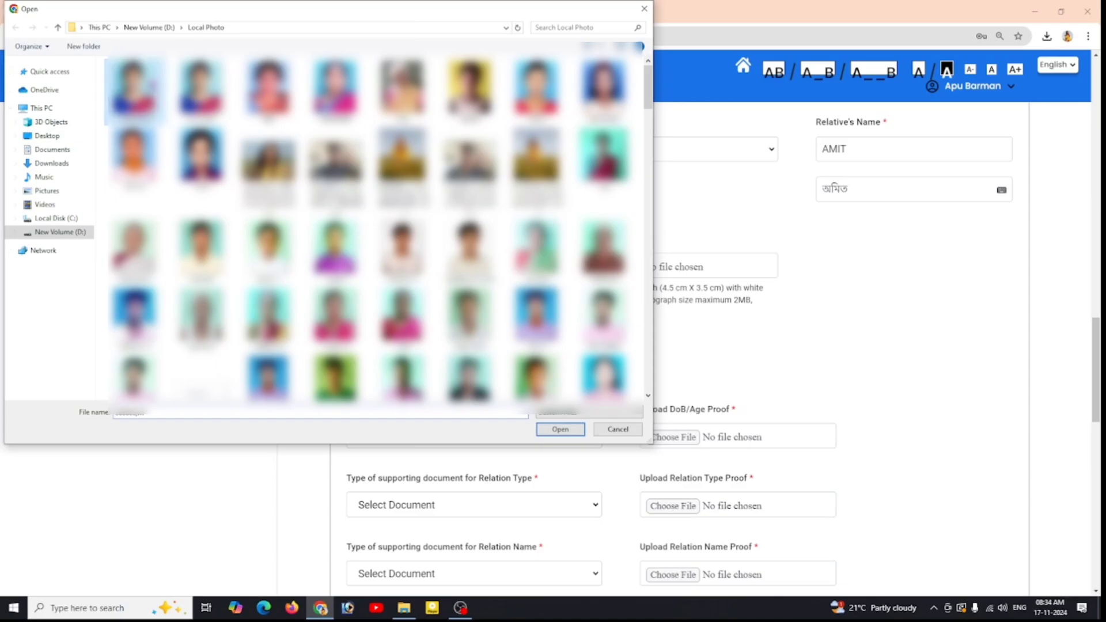
pyautogui.click(566, 431)
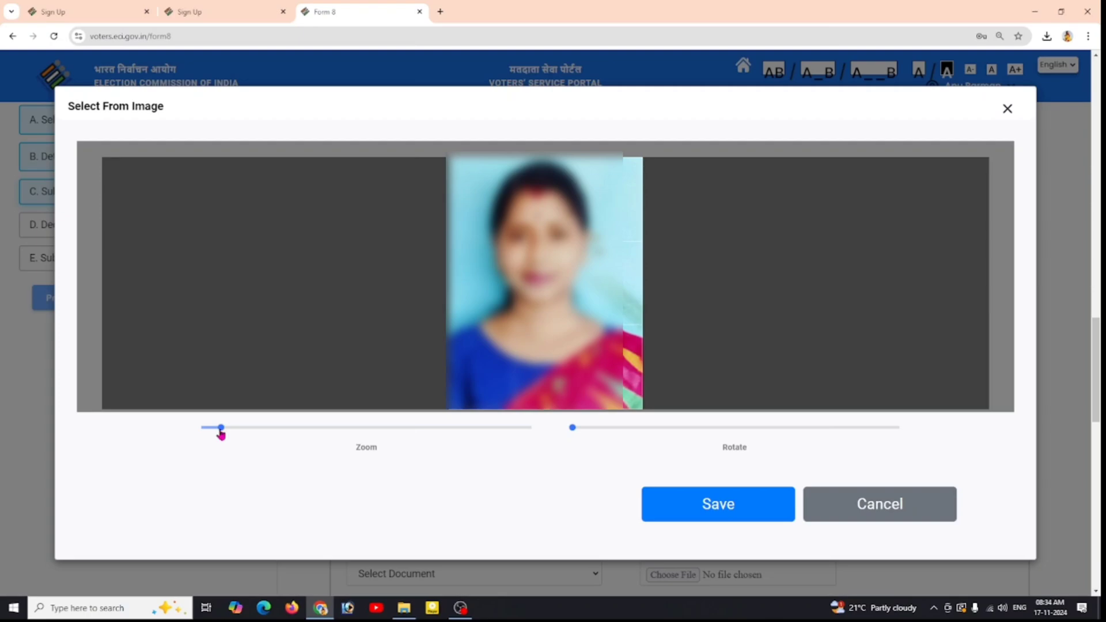
pyautogui.moveTo(220, 434); pyautogui.dragTo(222, 437)
pyautogui.click(727, 515)
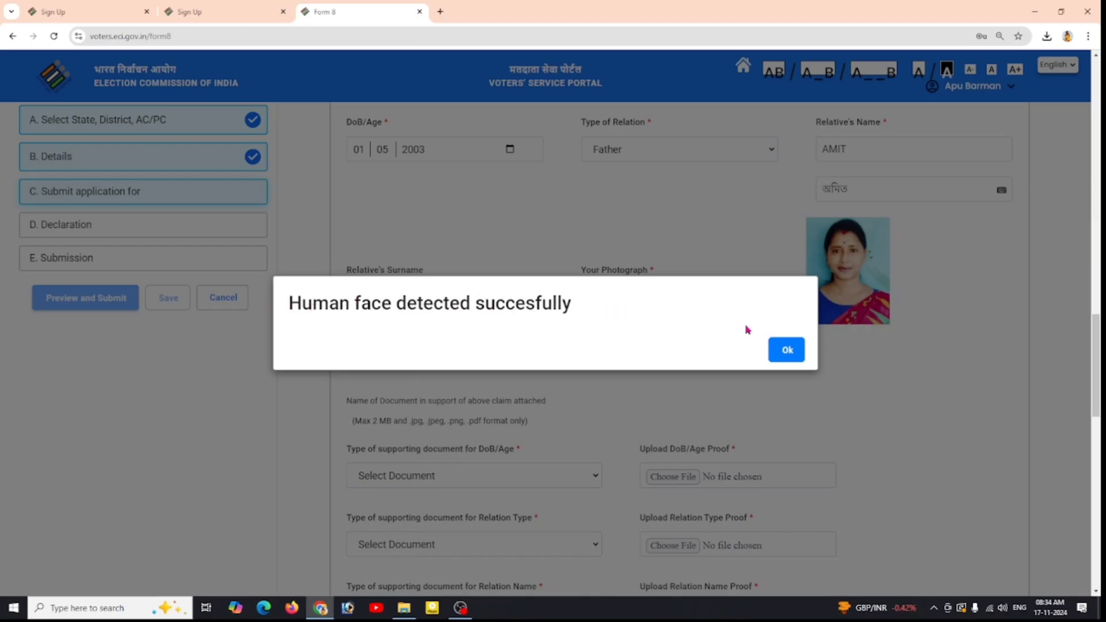
pyautogui.click(795, 350)
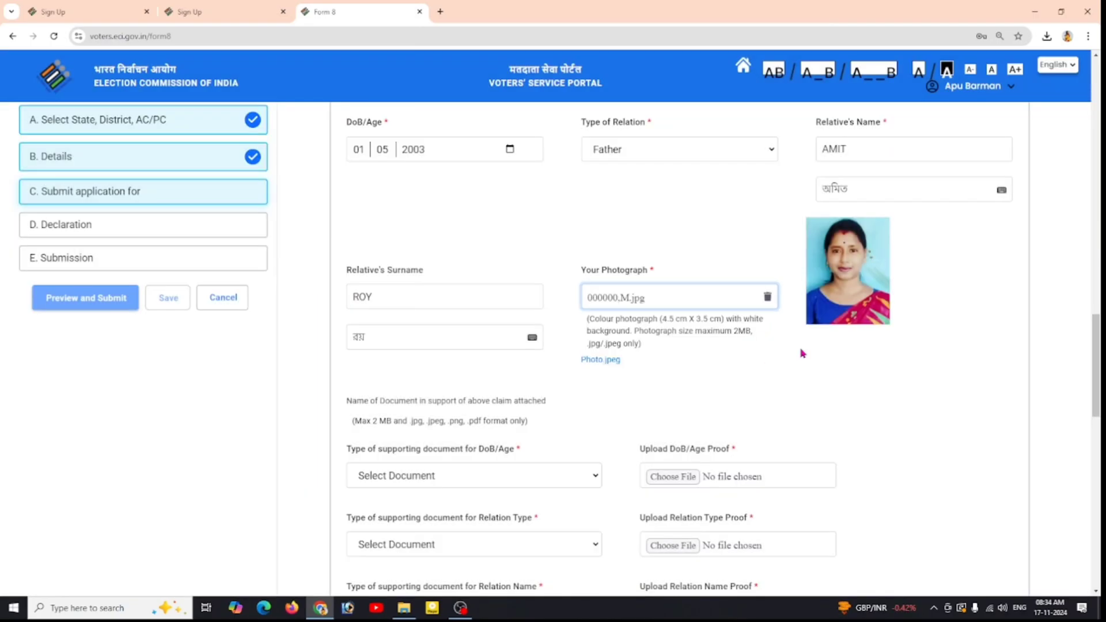
pyautogui.click(961, 353)
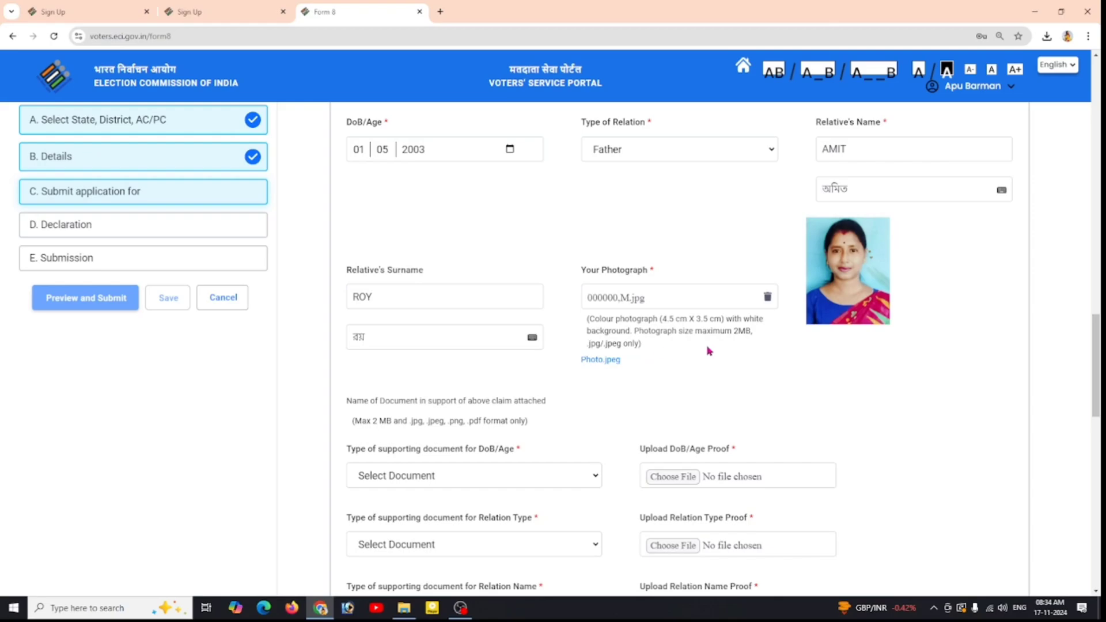
# Step: Set the DoB/Age proof to Aadhaar Card and attach the Aadhaar PDF from Downloads
pyautogui.scroll(-4, 668, 387)
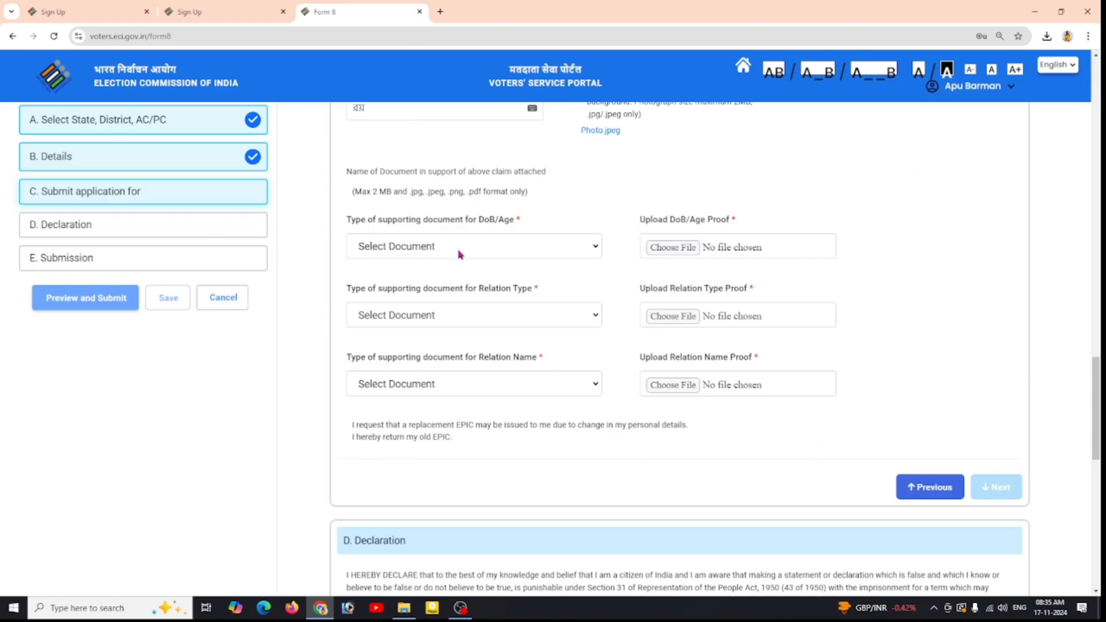
pyautogui.click(530, 248)
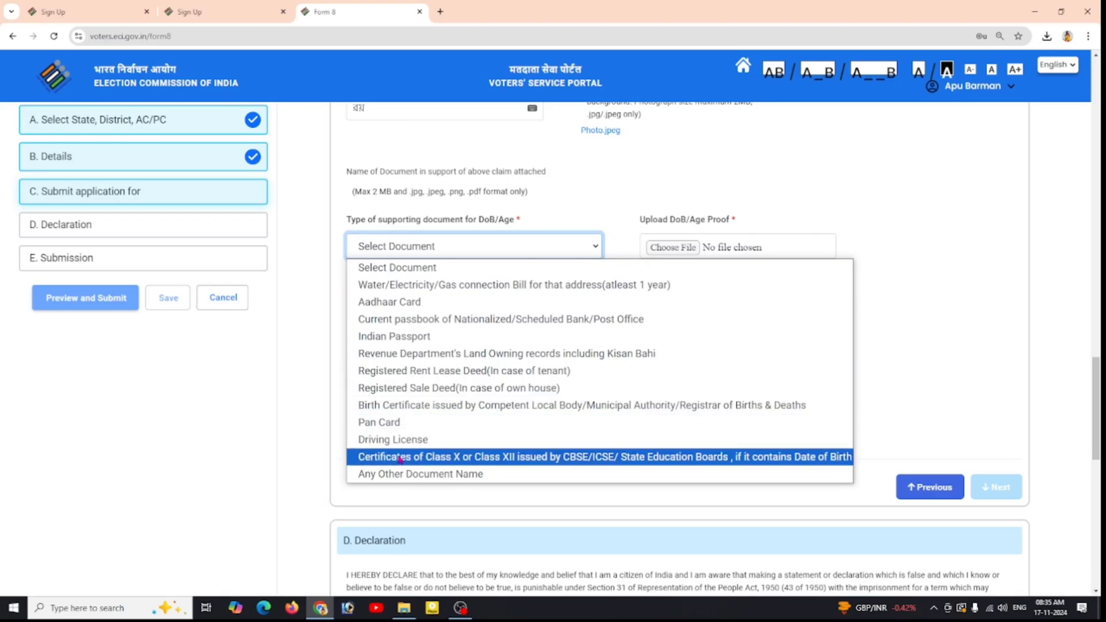
pyautogui.click(436, 304)
pyautogui.click(660, 254)
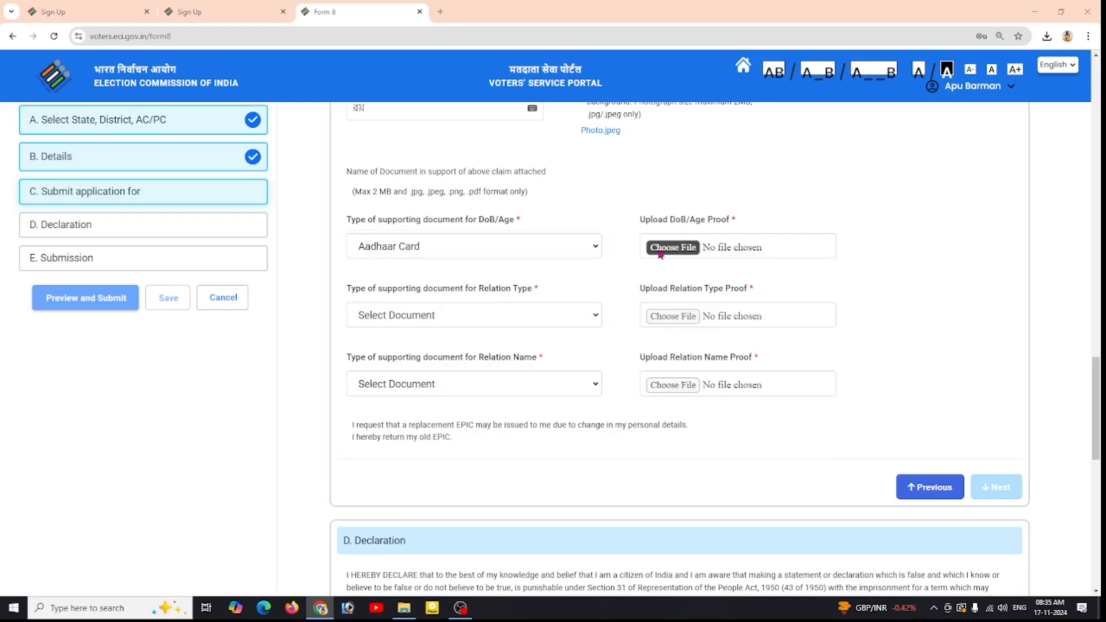
pyautogui.click(51, 163)
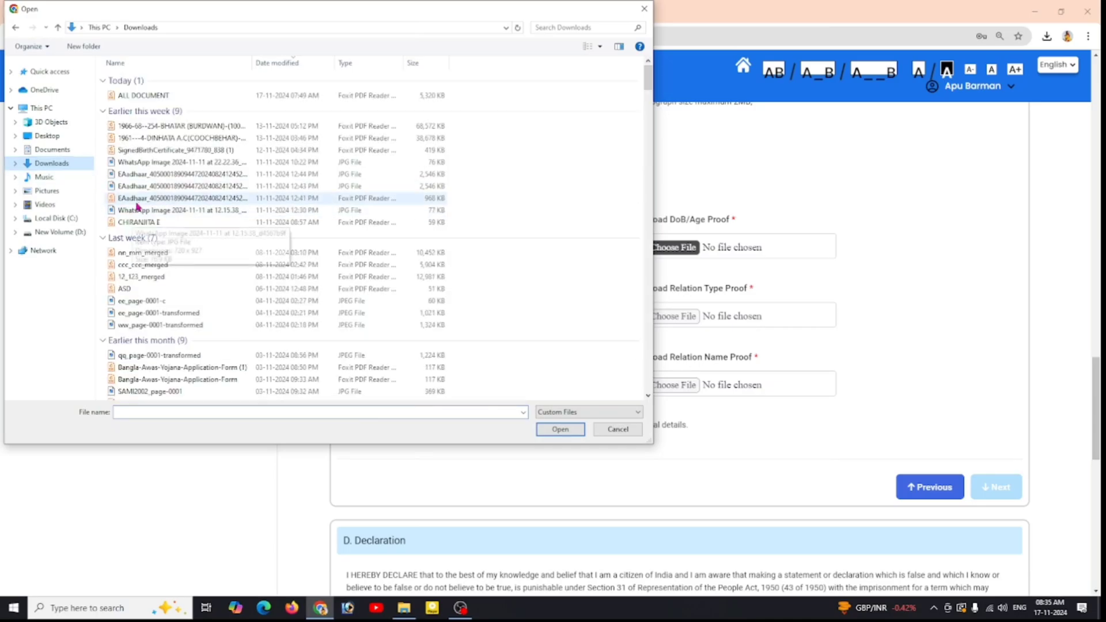
pyautogui.click(140, 222)
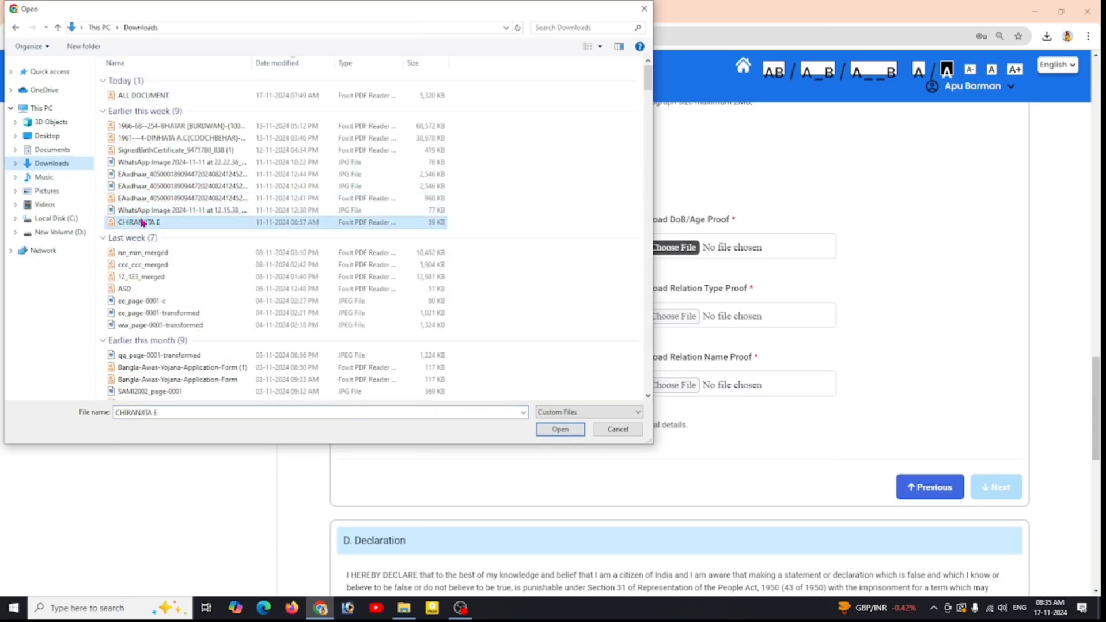
pyautogui.click(546, 431)
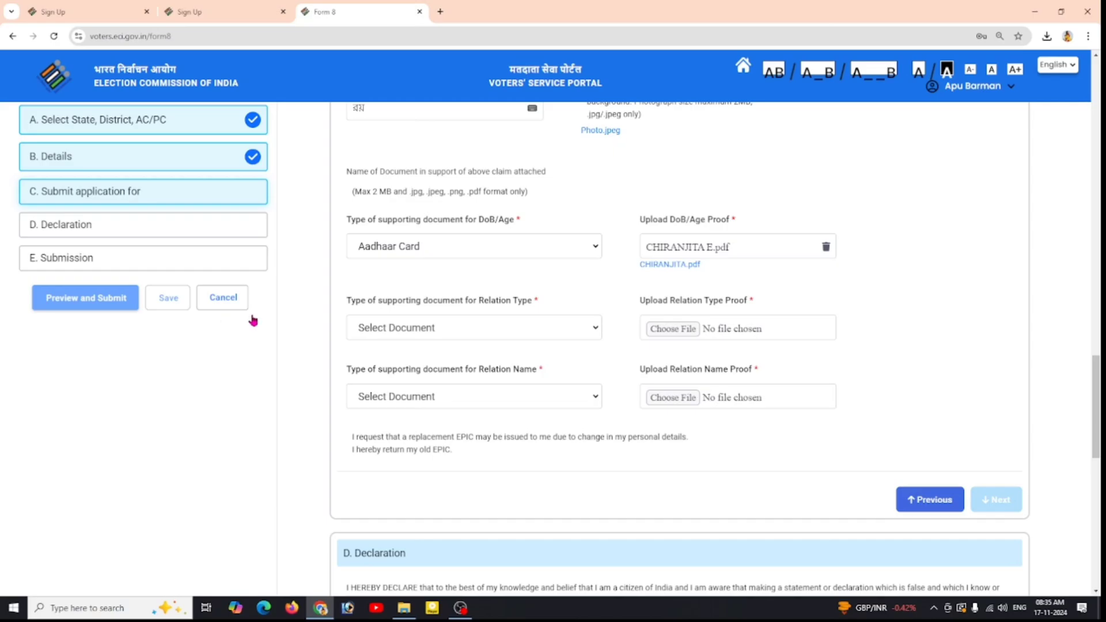
# Step: Set the relation type proof to Aadhaar Card with the same Aadhaar PDF
pyautogui.click(570, 324)
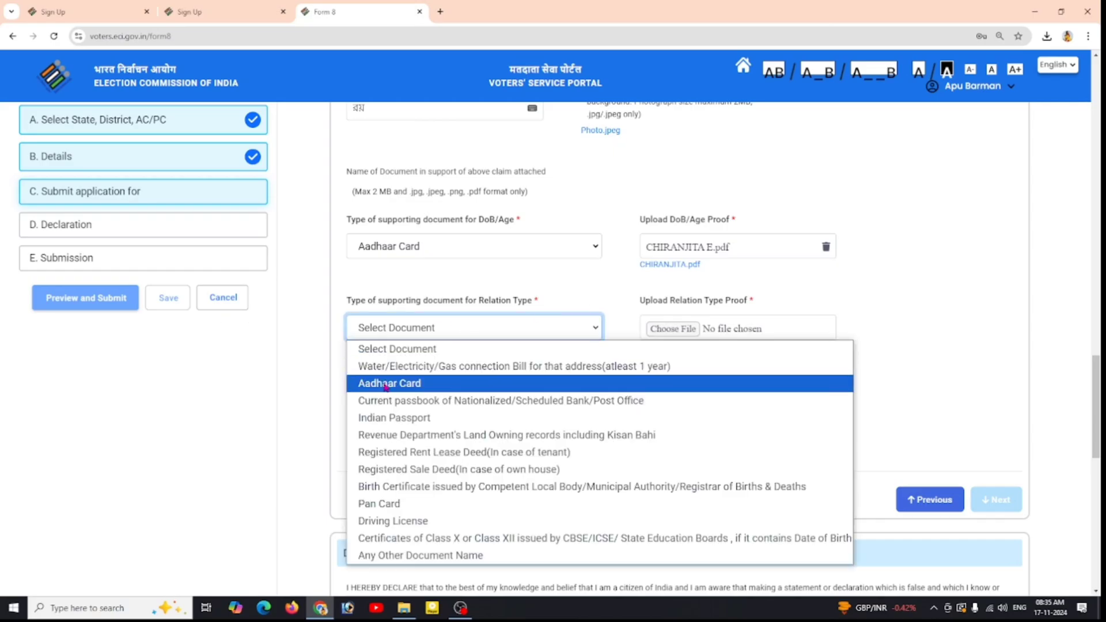
pyautogui.click(386, 386)
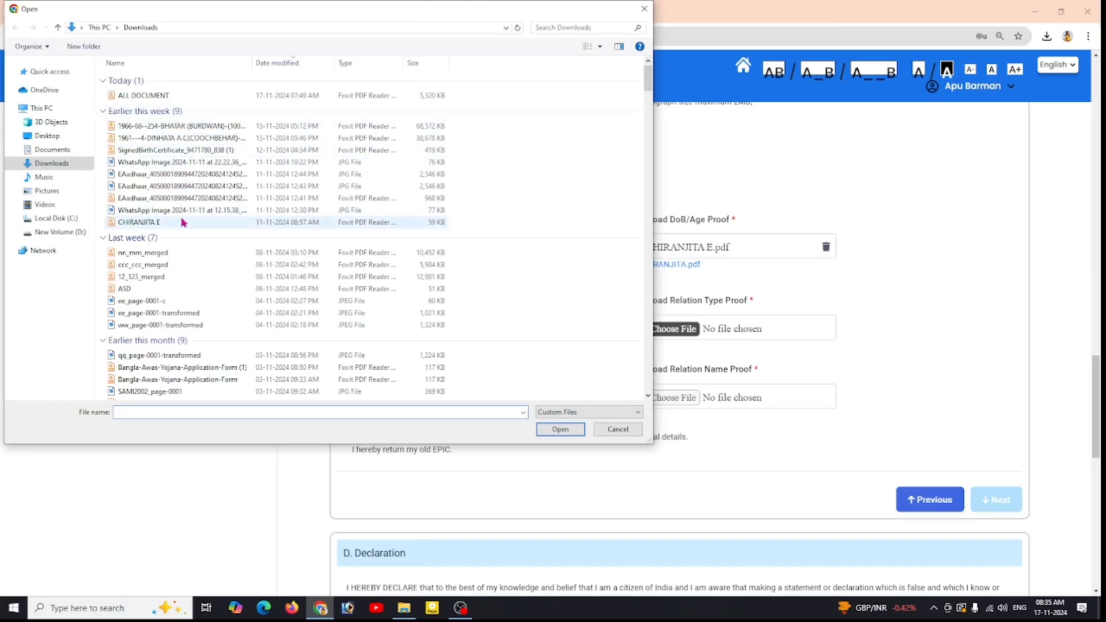
pyautogui.click(176, 222)
pyautogui.click(562, 436)
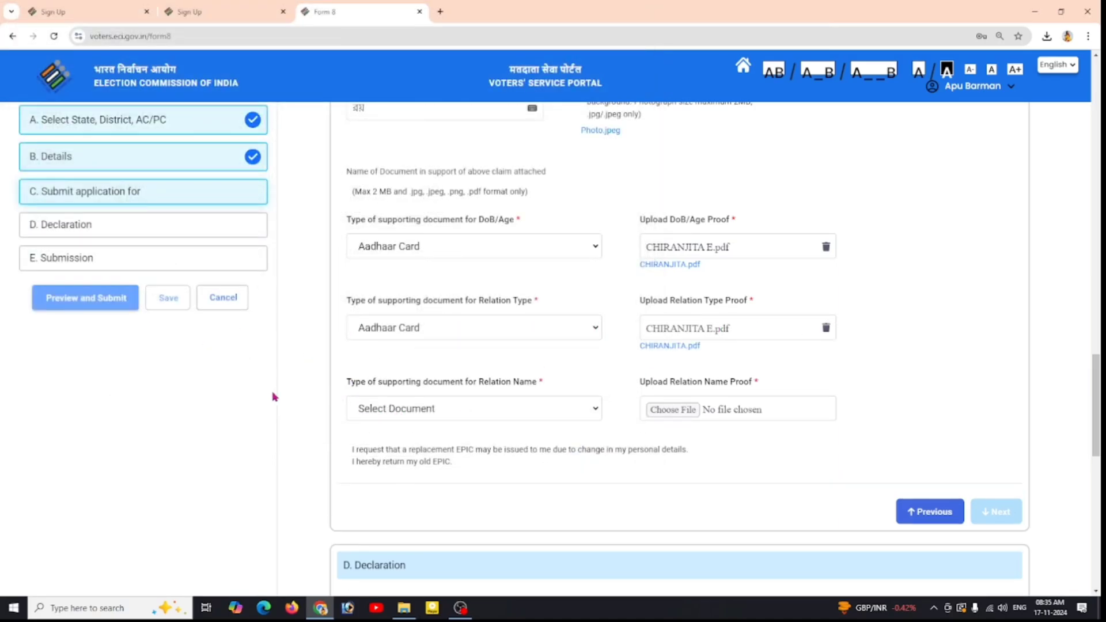
# Step: Set the relation name proof to Aadhaar Card with the Aadhaar PDF and complete section C
pyautogui.click(530, 408)
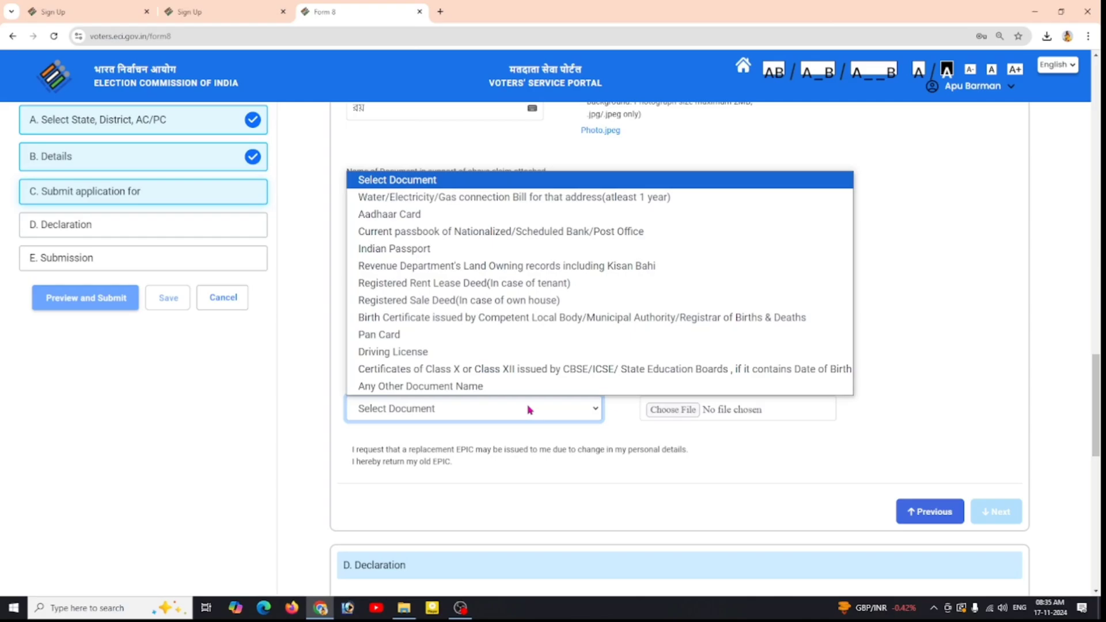
pyautogui.click(390, 213)
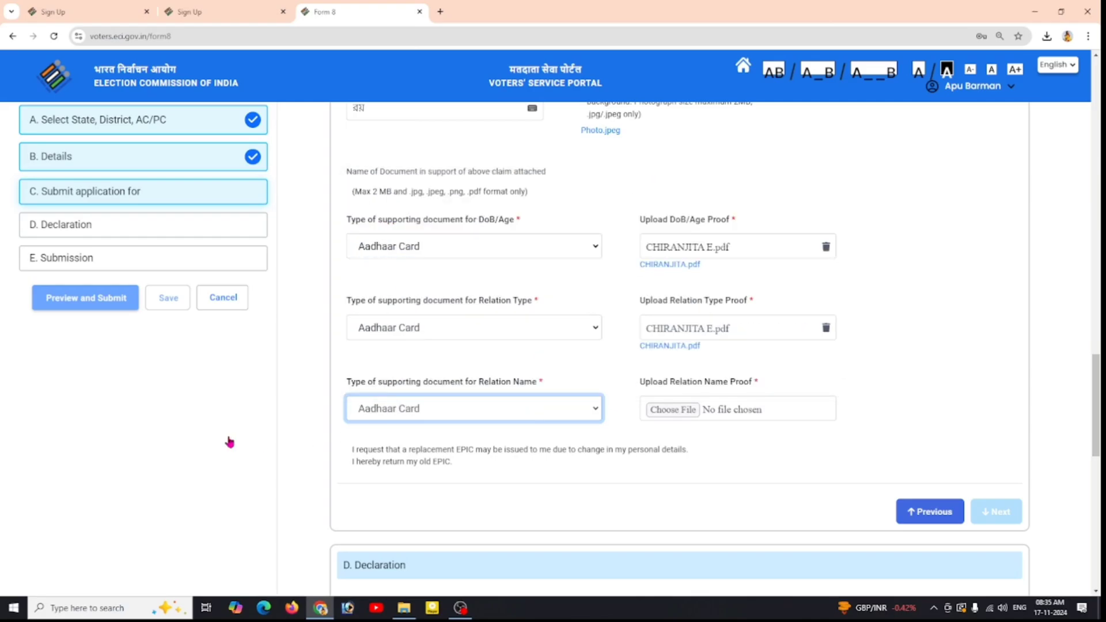
pyautogui.click(679, 414)
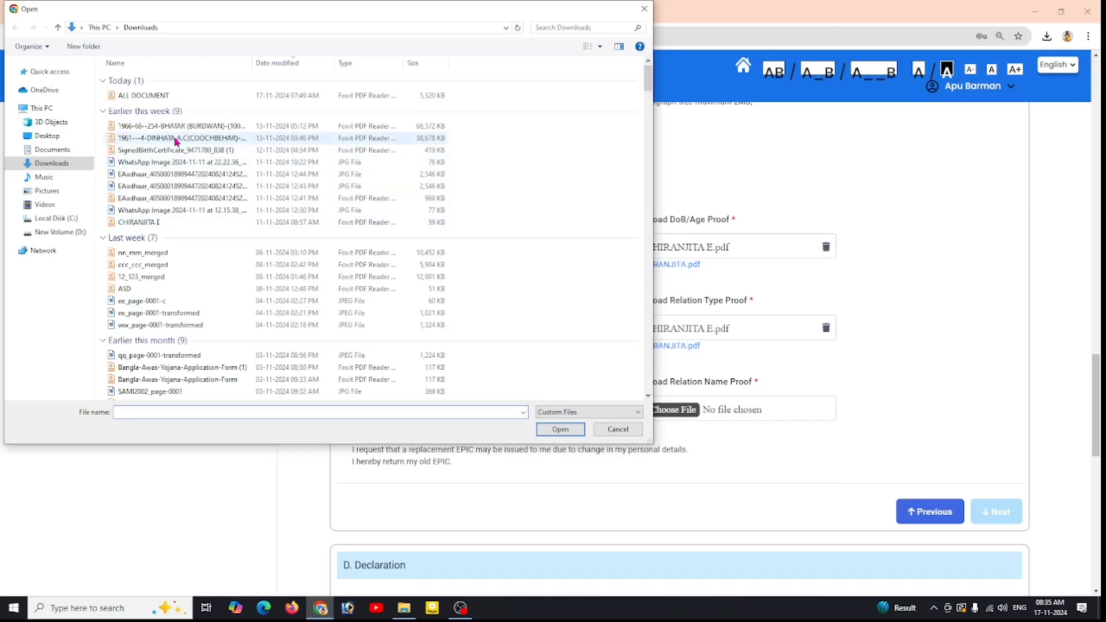
pyautogui.click(166, 226)
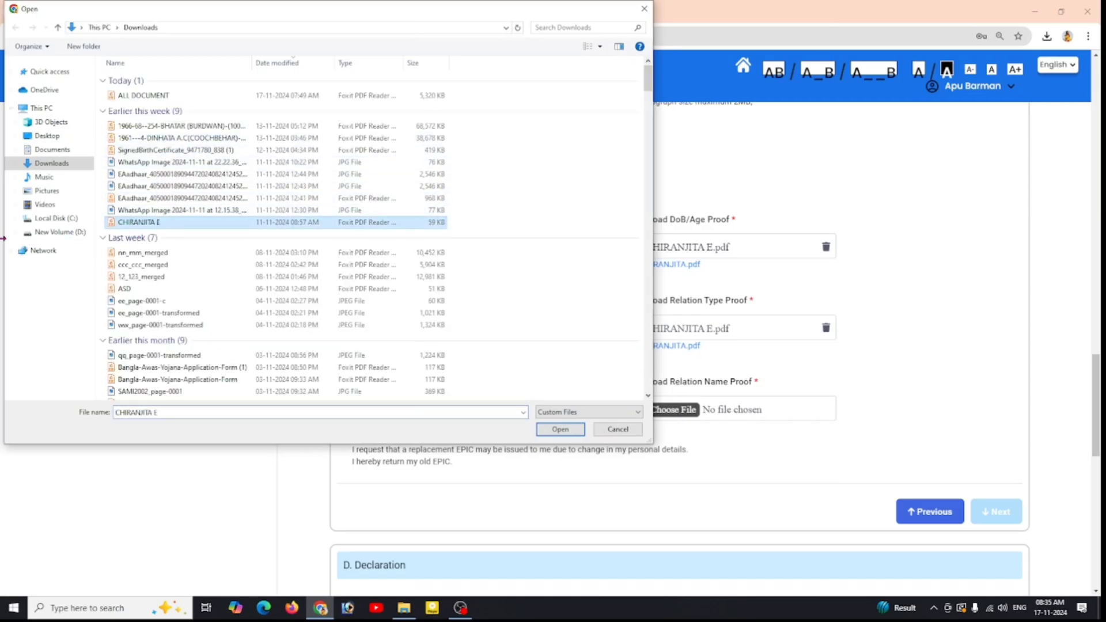
pyautogui.click(560, 430)
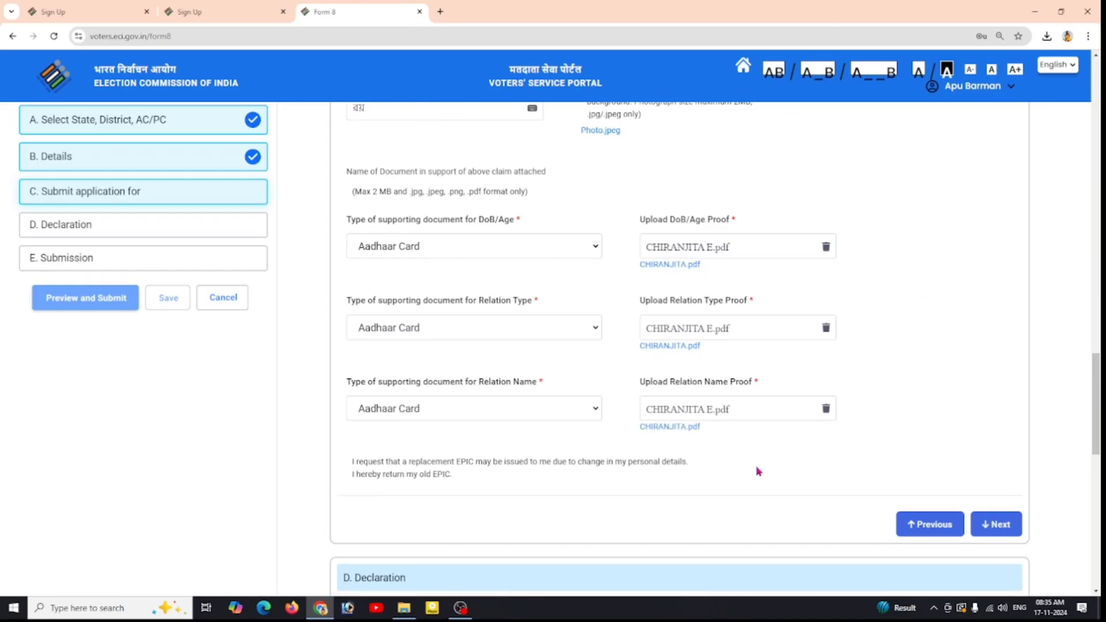
pyautogui.click(997, 523)
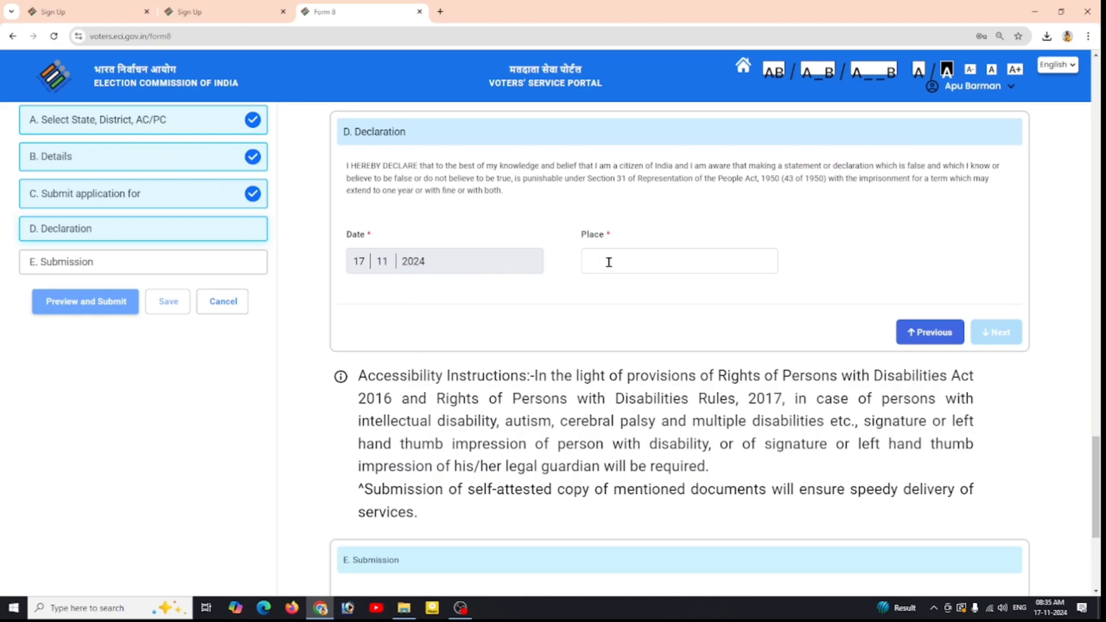
# Step: Enter 'S' as the declaration Place and complete section D
pyautogui.click(627, 260)
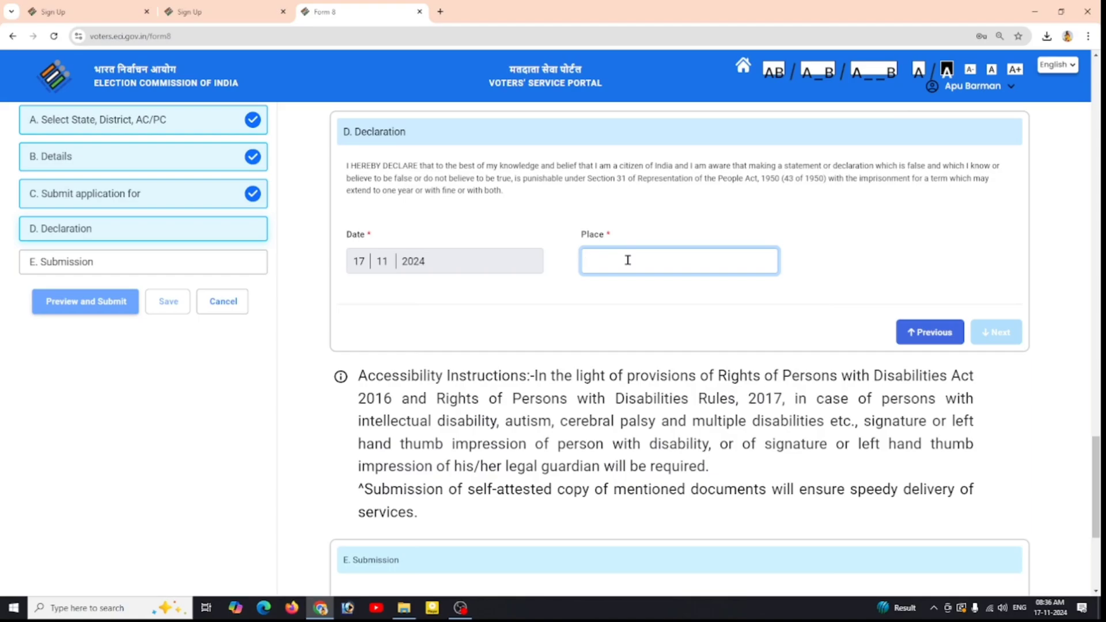
pyautogui.write('S')
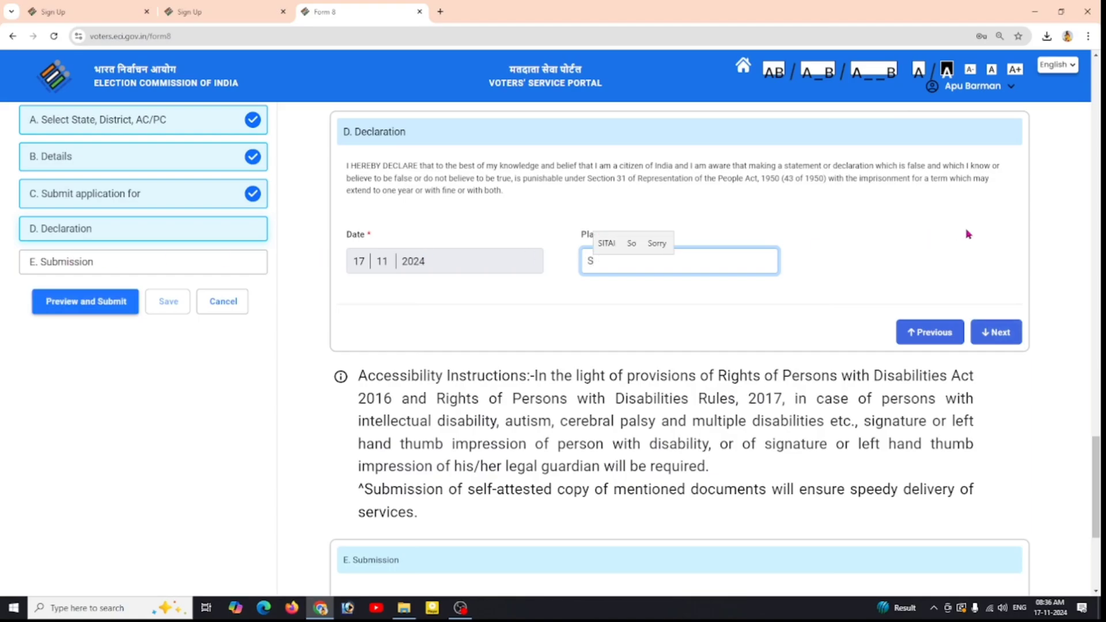
pyautogui.click(1008, 334)
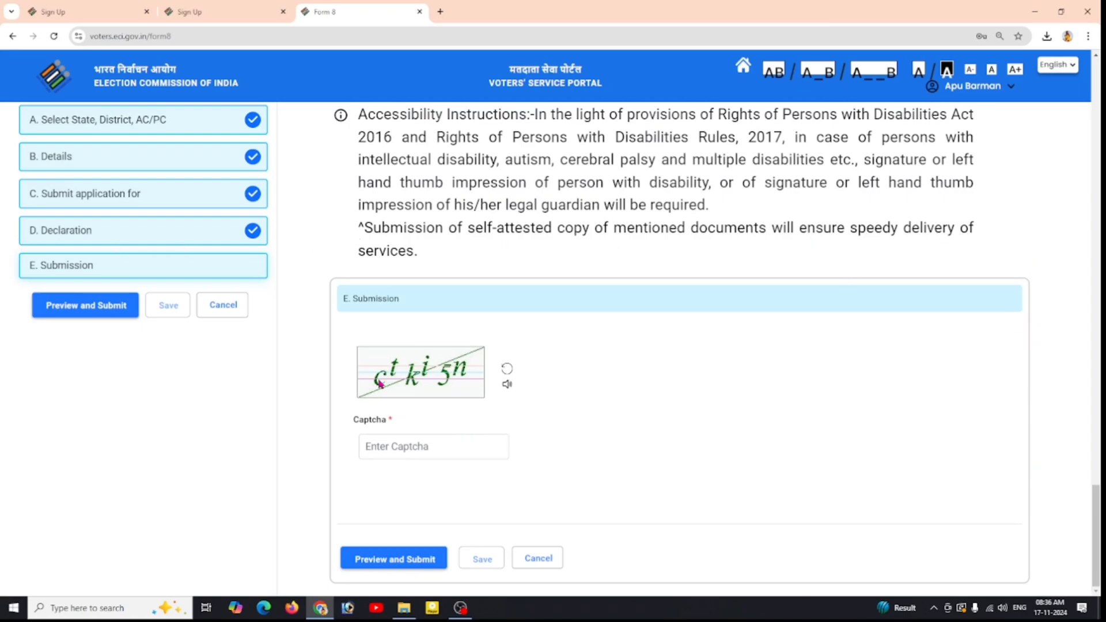
# Step: Fill in the submission captcha and open the application preview
pyautogui.click(453, 445)
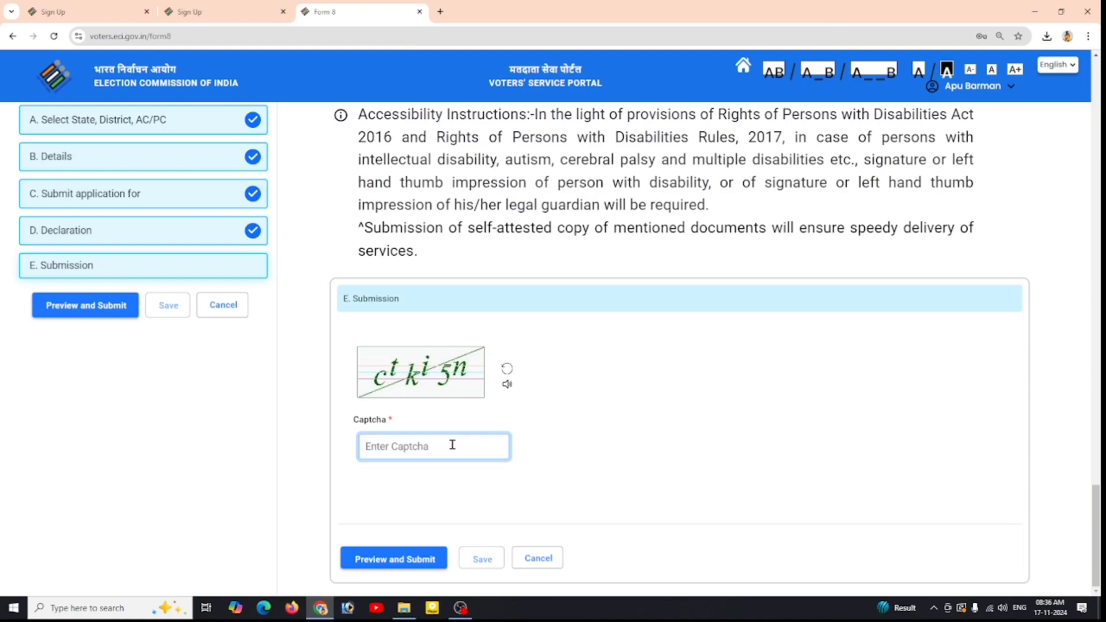
pyautogui.write('ctki5n')
pyautogui.click(460, 522)
pyautogui.click(394, 559)
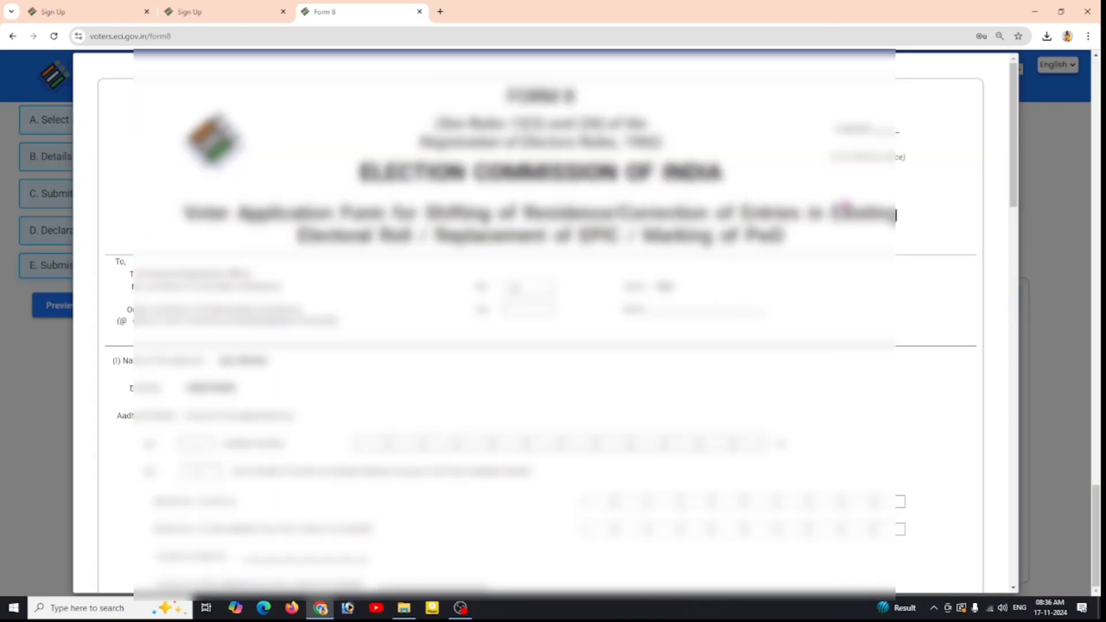
# Step: Scroll through the Form 8 preview down to the Submit button
pyautogui.scroll(-1, 843, 201)
pyautogui.scroll(-10, 843, 201)
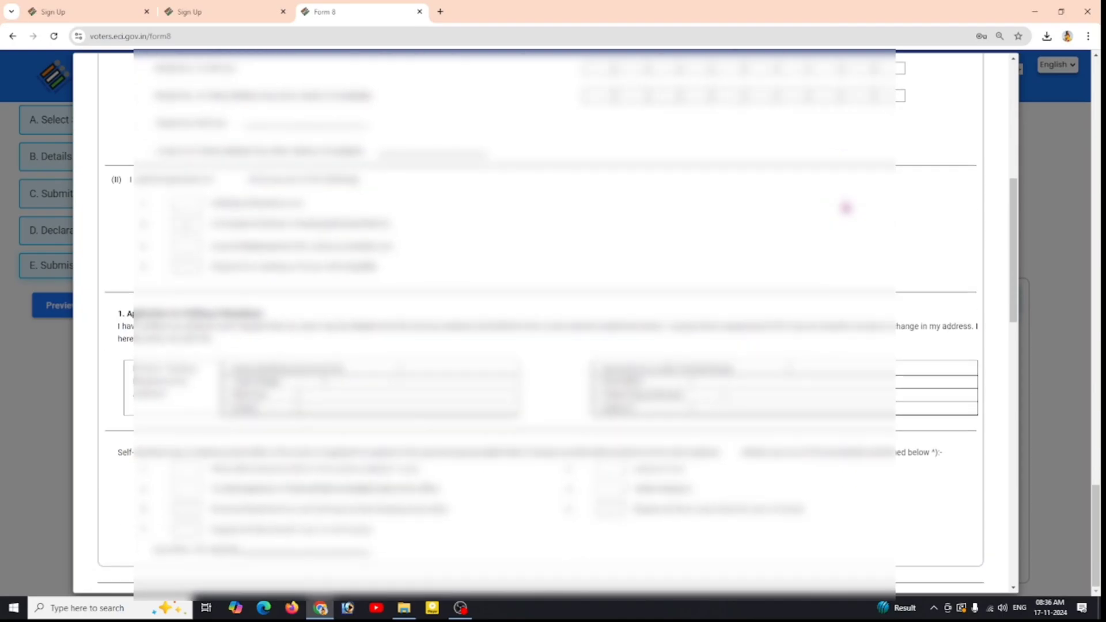
pyautogui.scroll(-6, 845, 207)
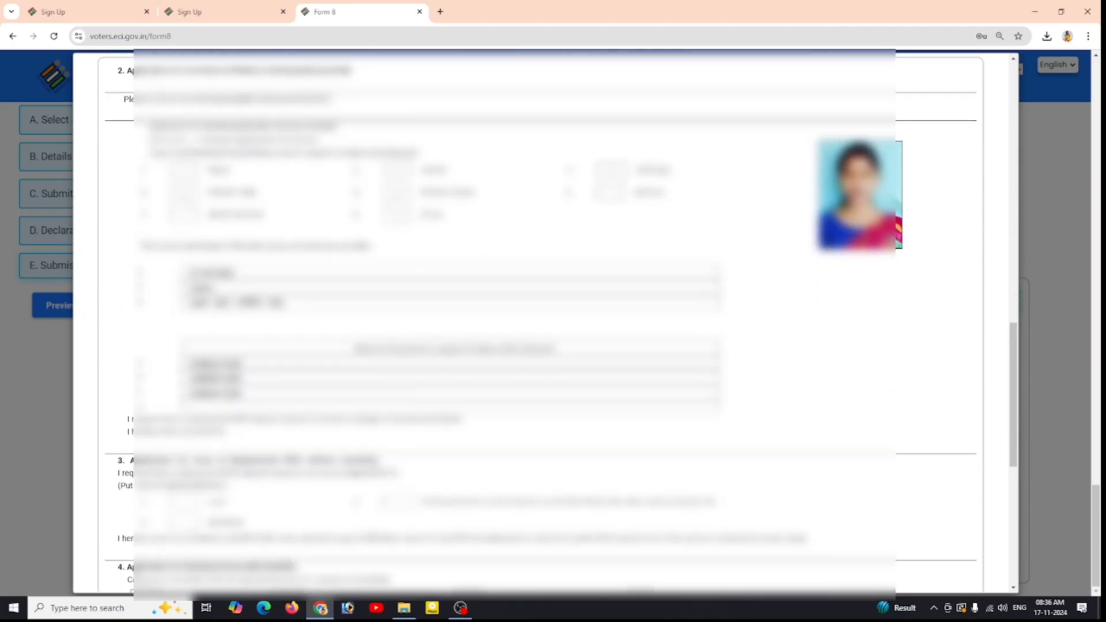
pyautogui.scroll(-8, 845, 208)
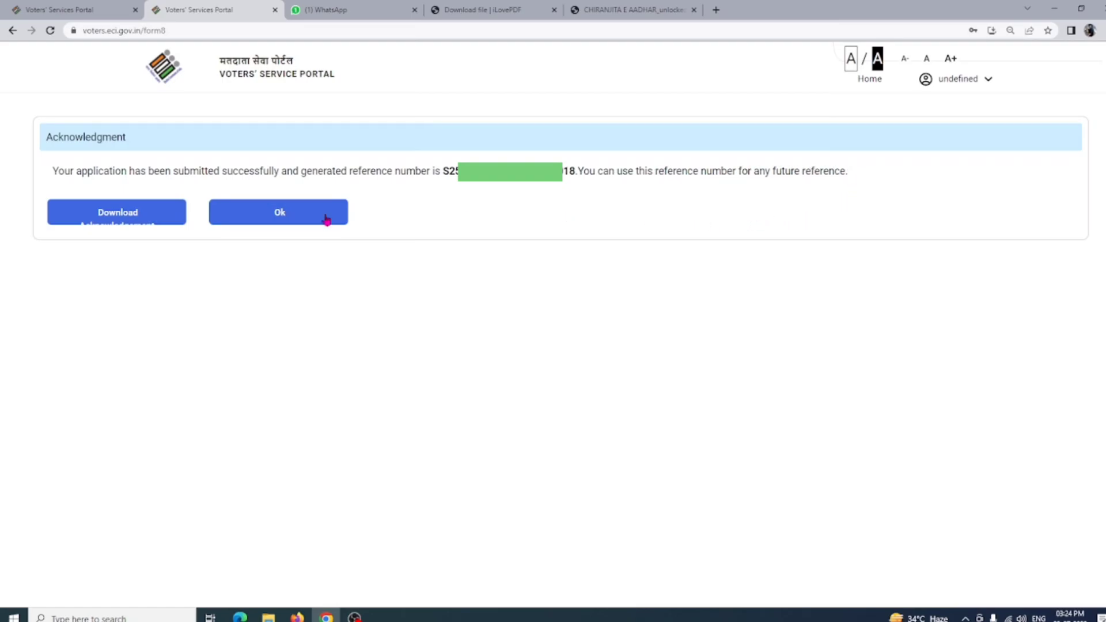
# Step: Download the acknowledgment PDF from the Acknowledgment page
pyautogui.click(145, 219)
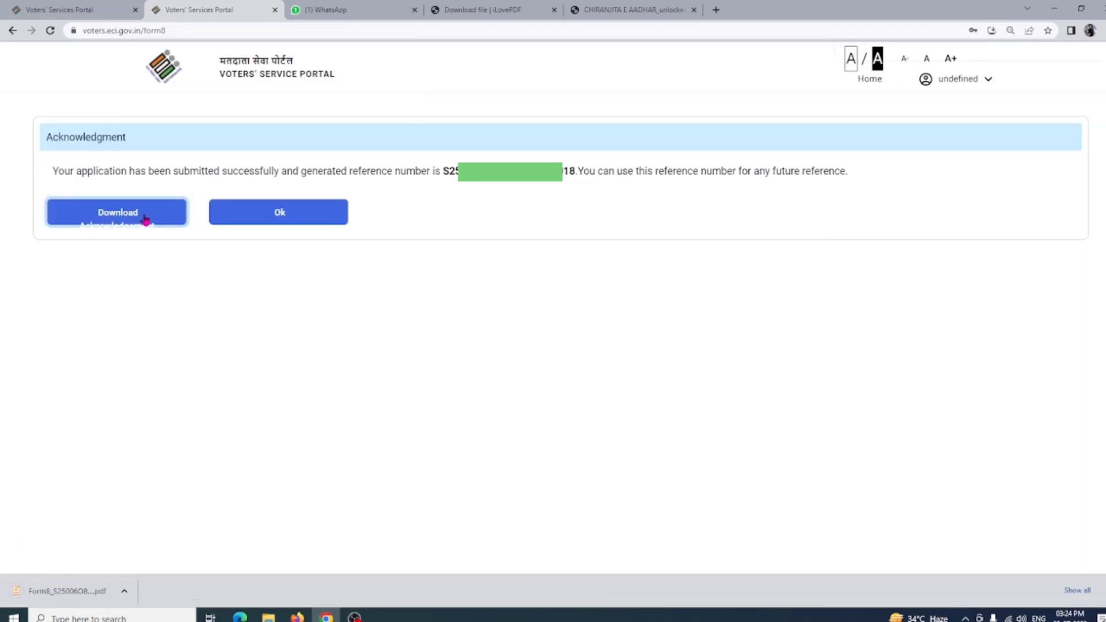
# Step: Open the downloaded Form8 acknowledgment PDF and scroll down through its pages
pyautogui.click(112, 595)
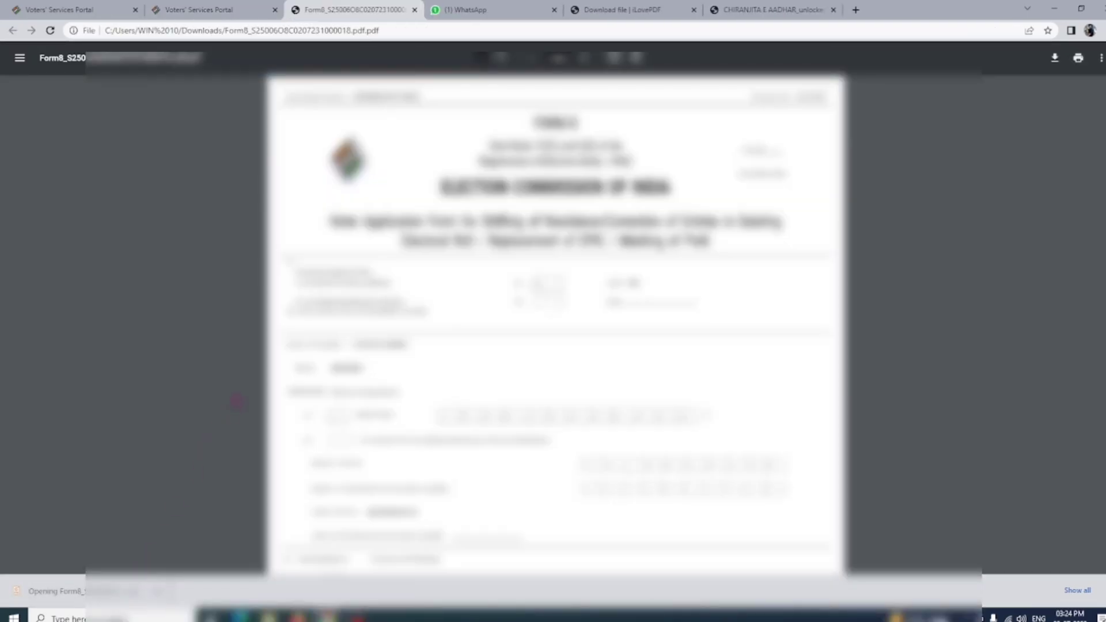
pyautogui.scroll(-6, 668, 271)
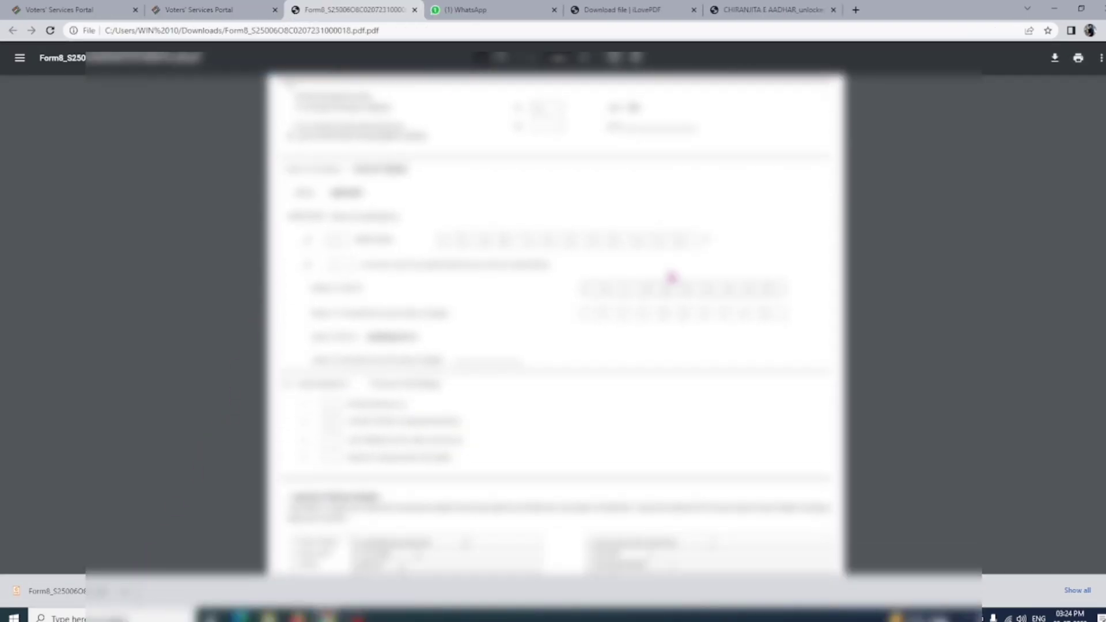
pyautogui.scroll(-12, 671, 279)
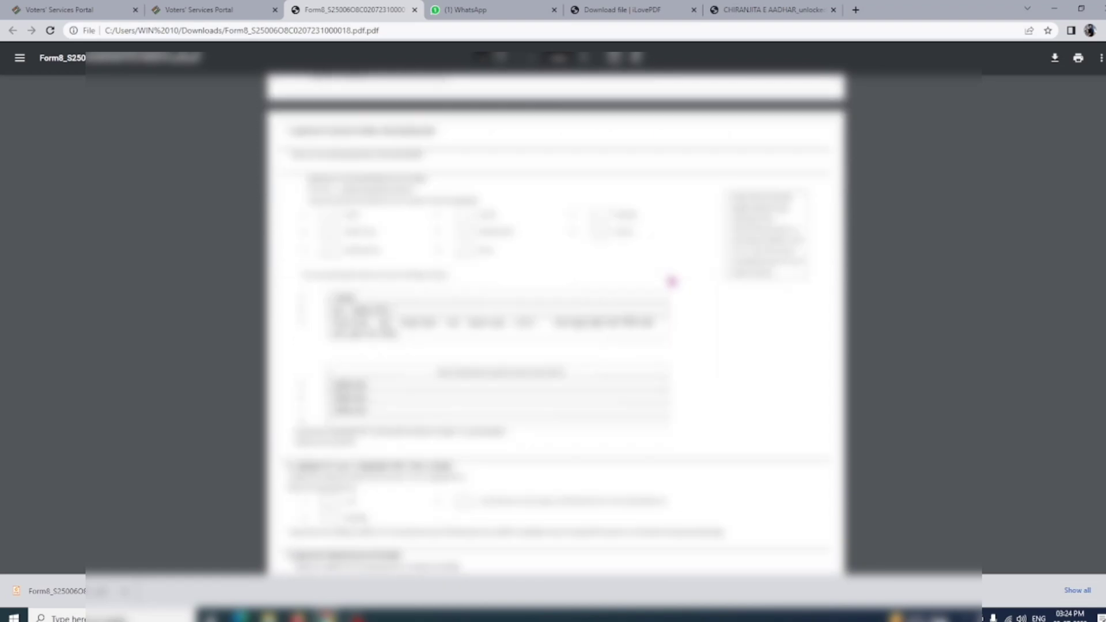
pyautogui.scroll(-2, 672, 281)
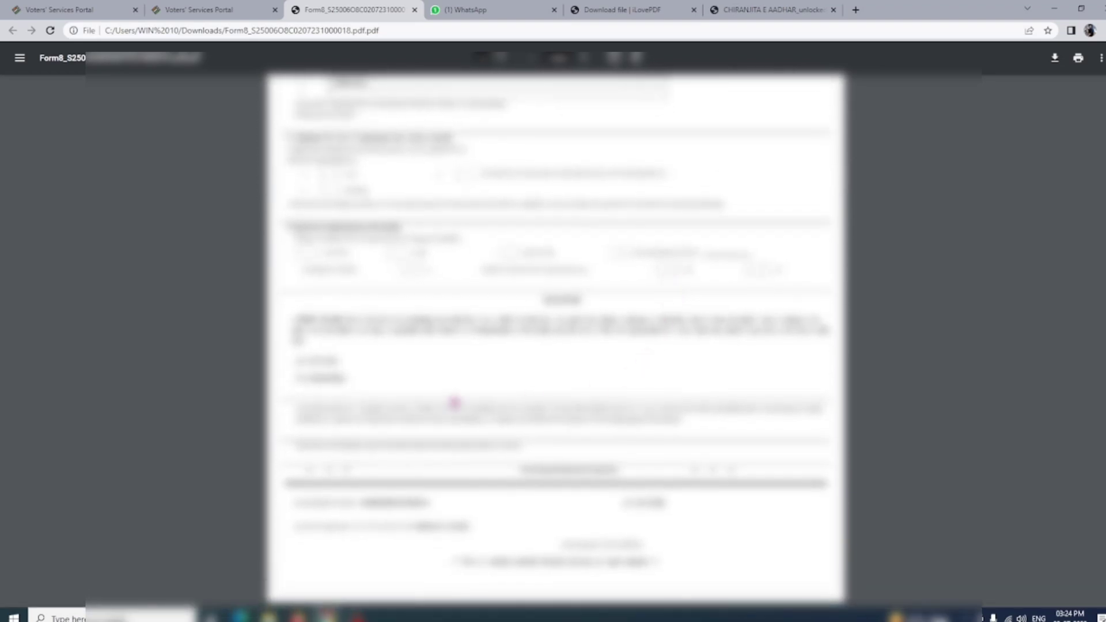